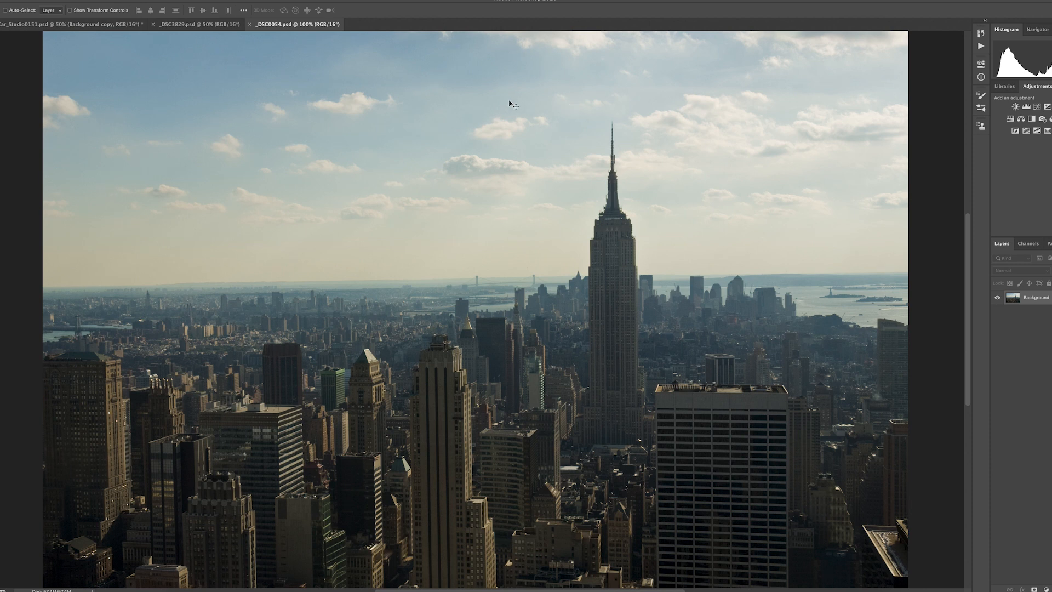
Open the city skyline photo in the Skylum Luminar 4 filter
scroll(515, 99, up, 1)
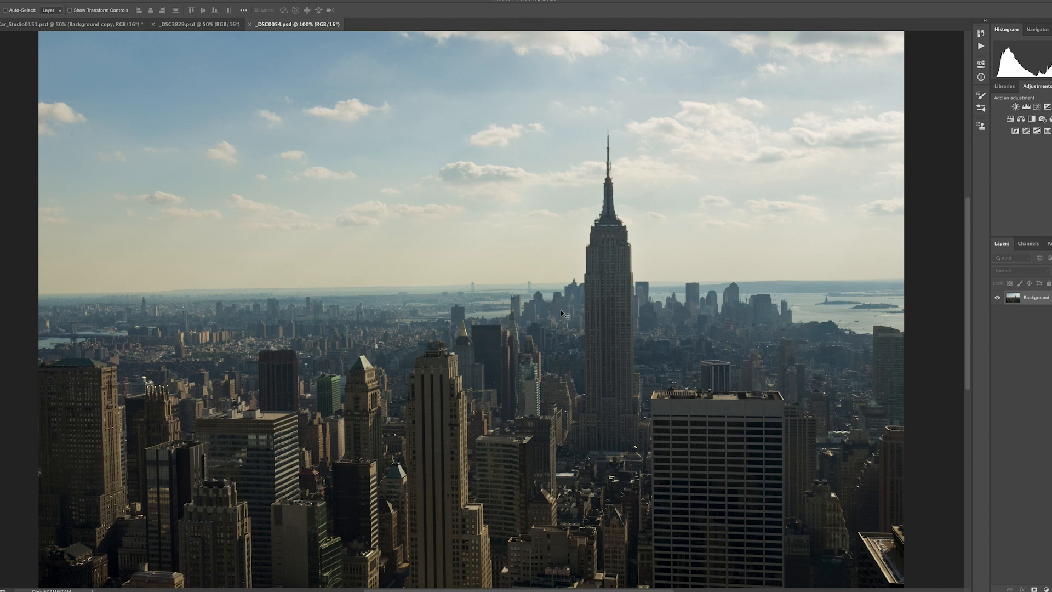
drag(560, 310, 579, 288)
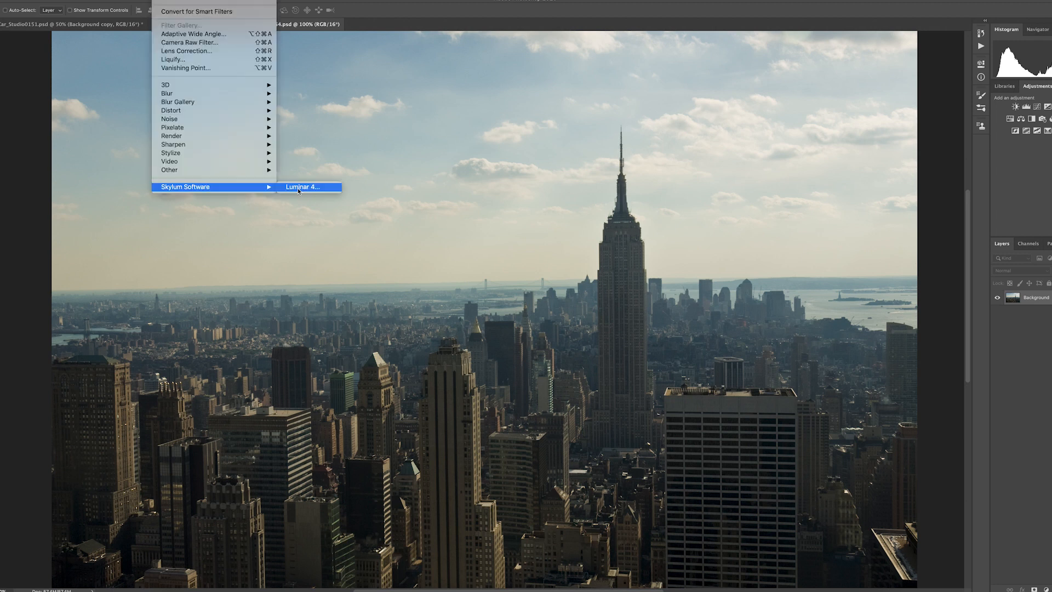
click(294, 190)
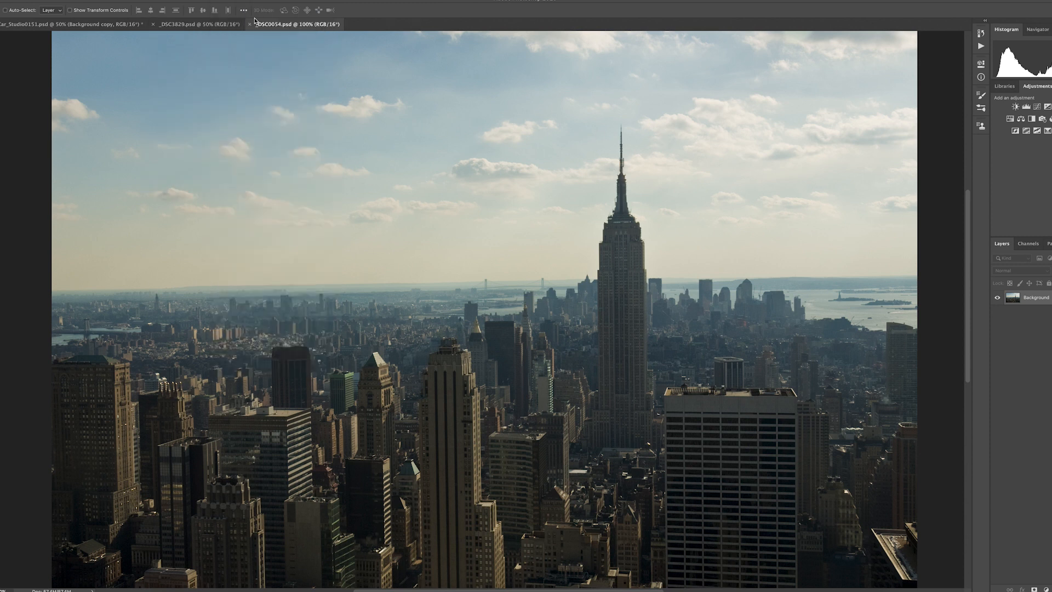
click(179, 1)
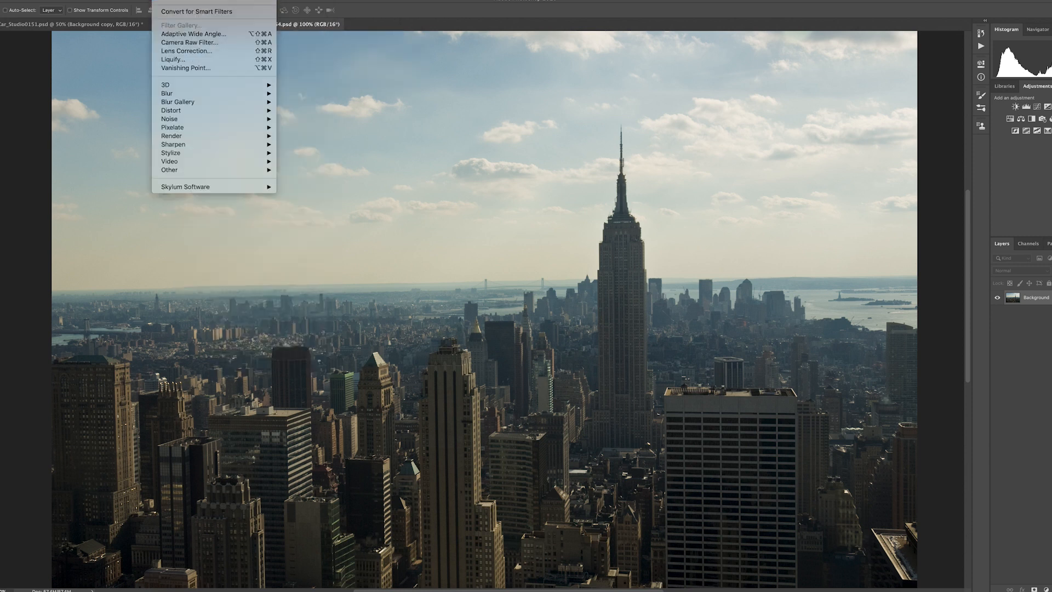
mouse_move(255, 166)
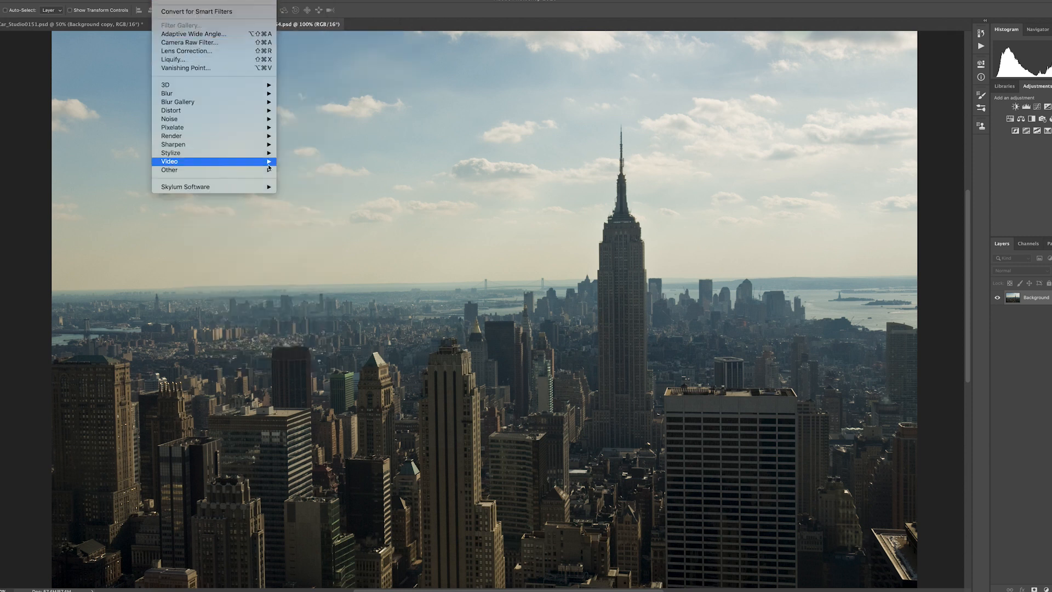
mouse_move(260, 192)
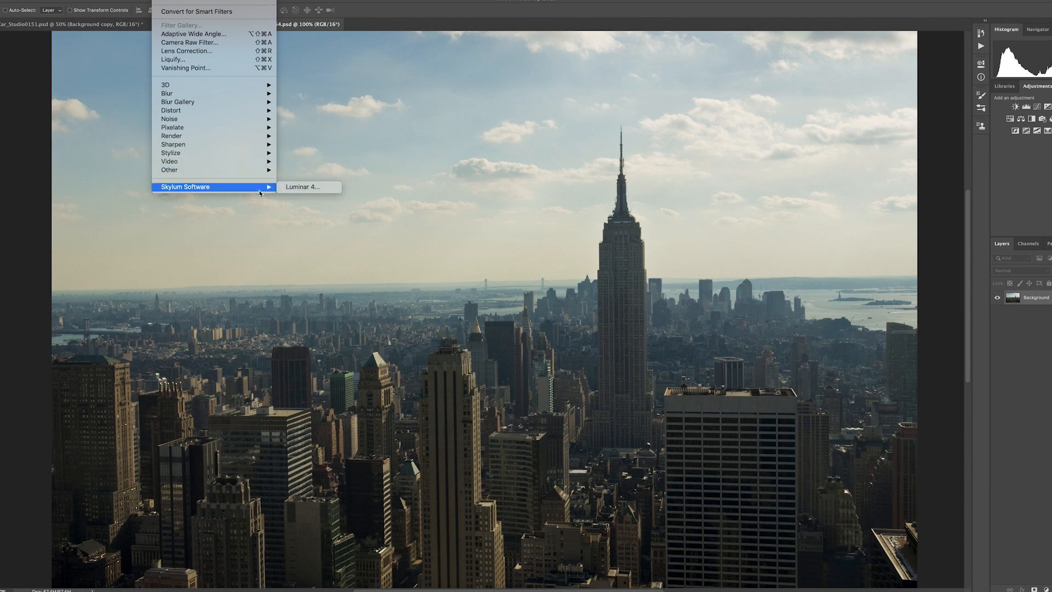
click(301, 188)
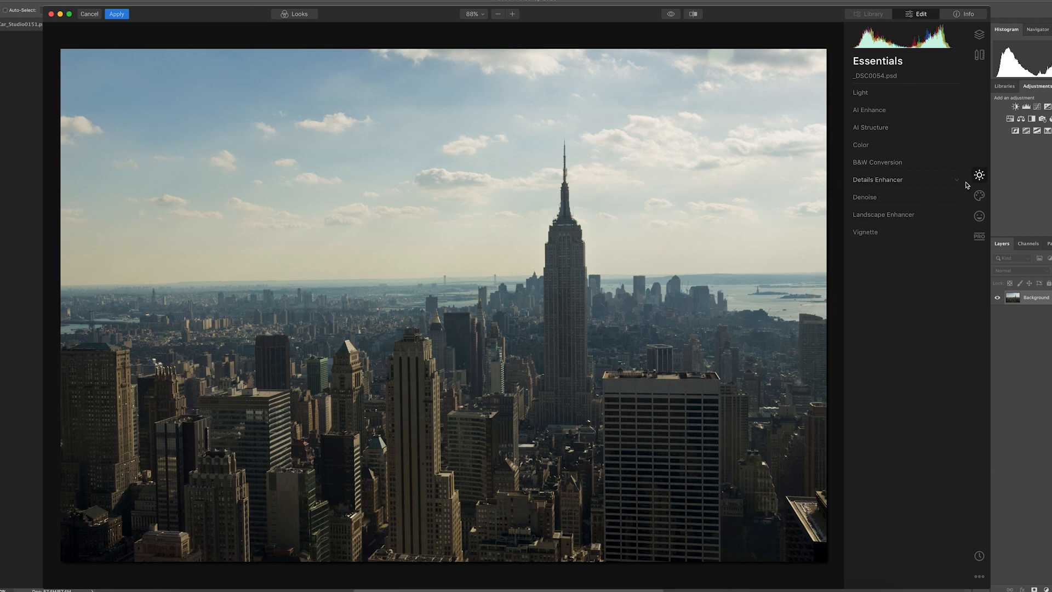
Replace the skyline's sky with Blue Sky 2 using AI Sky Replacement, with Horizon Position 3 and Horizon Blending 123
click(979, 196)
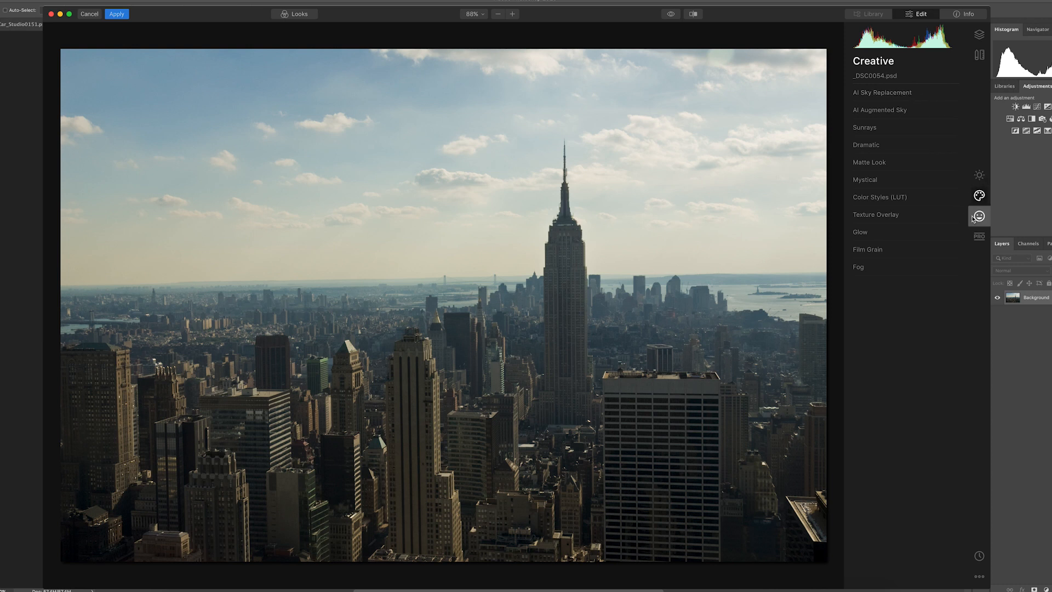
click(880, 95)
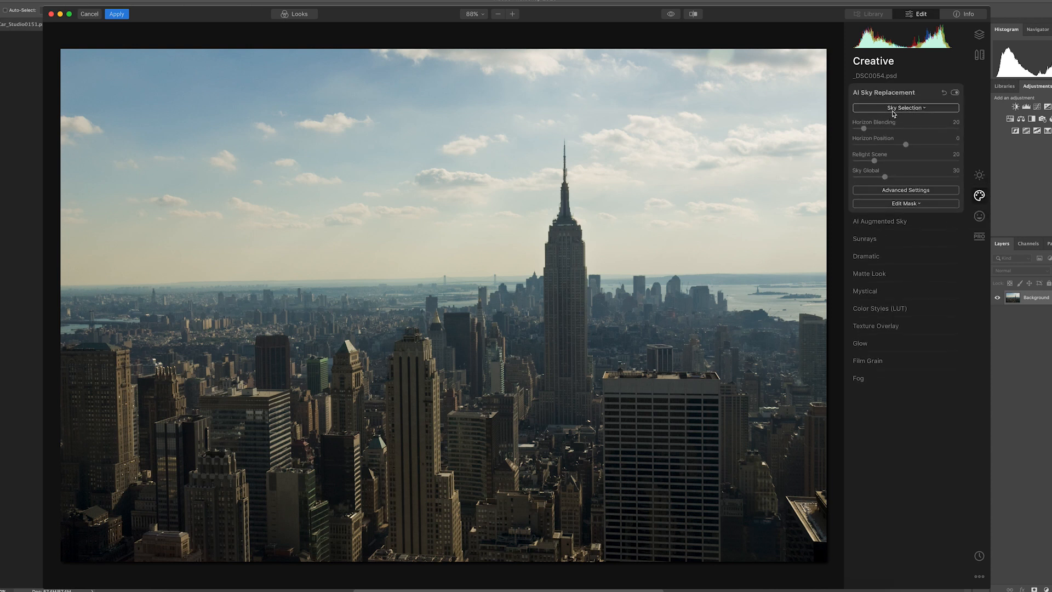
click(893, 108)
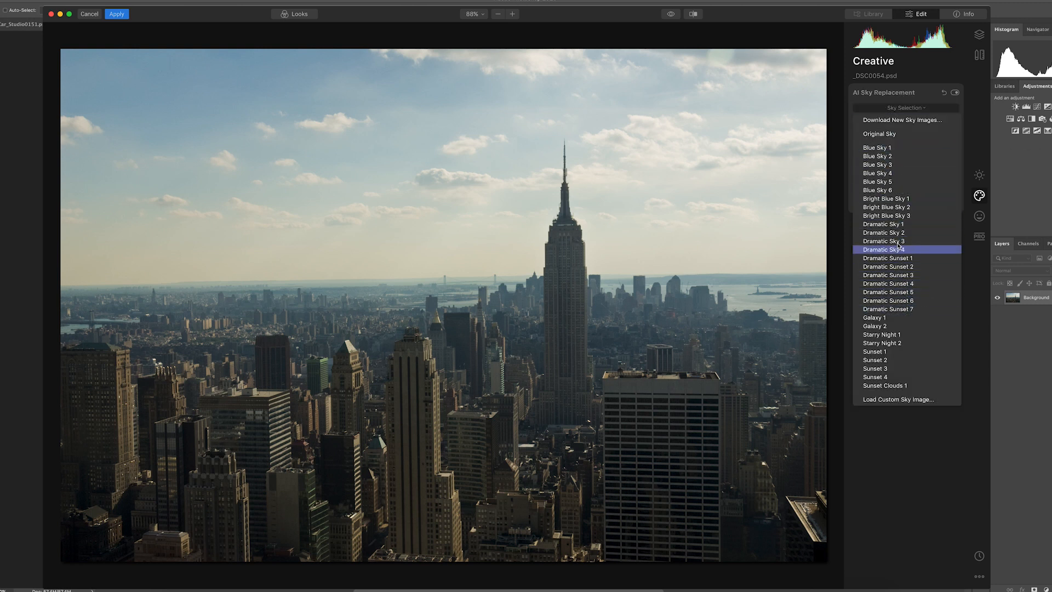
click(883, 157)
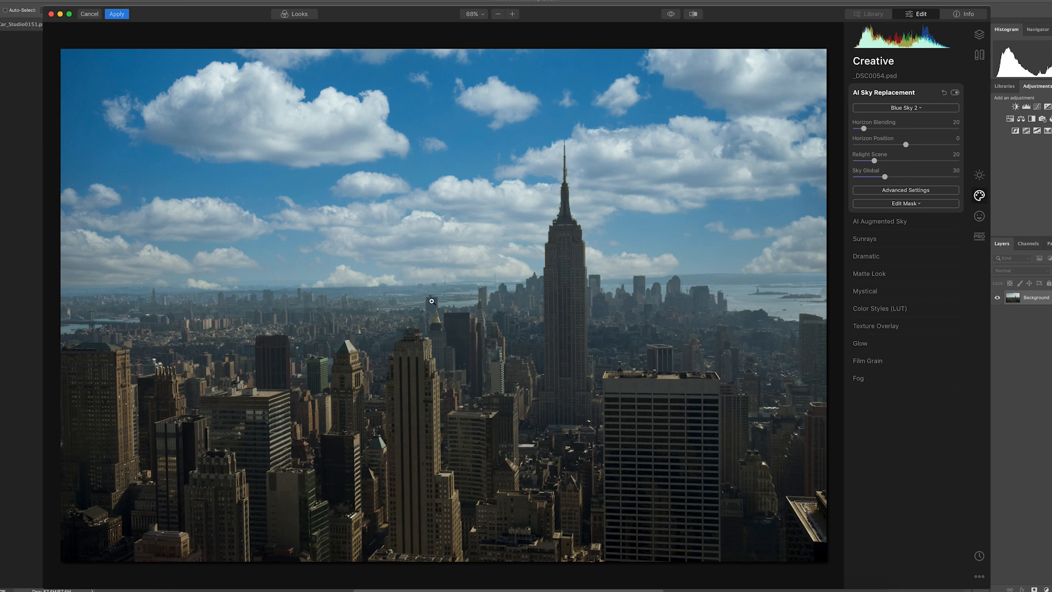
drag(906, 147, 908, 147)
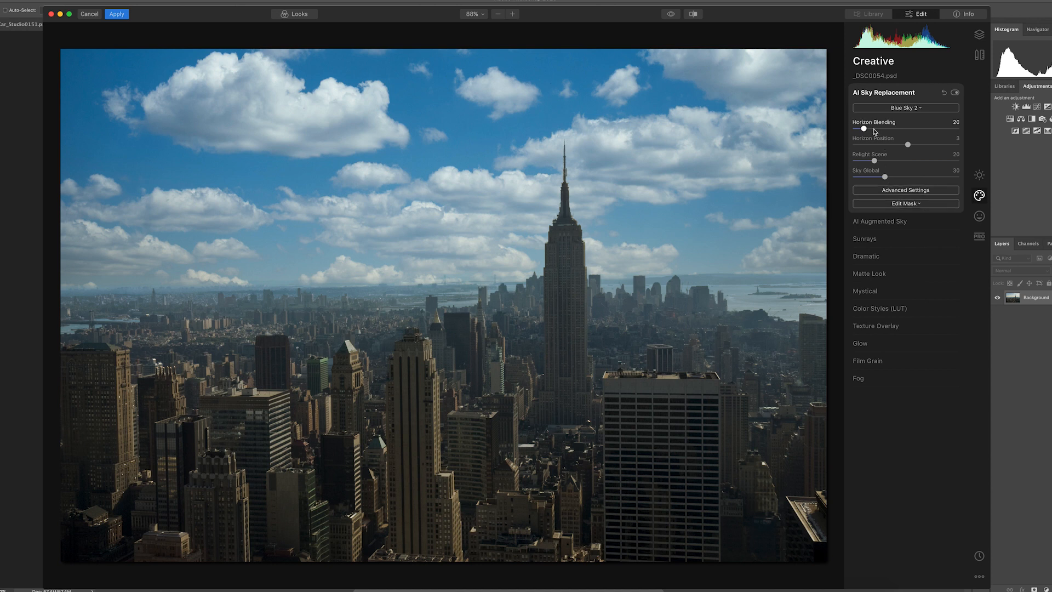
drag(864, 128, 918, 126)
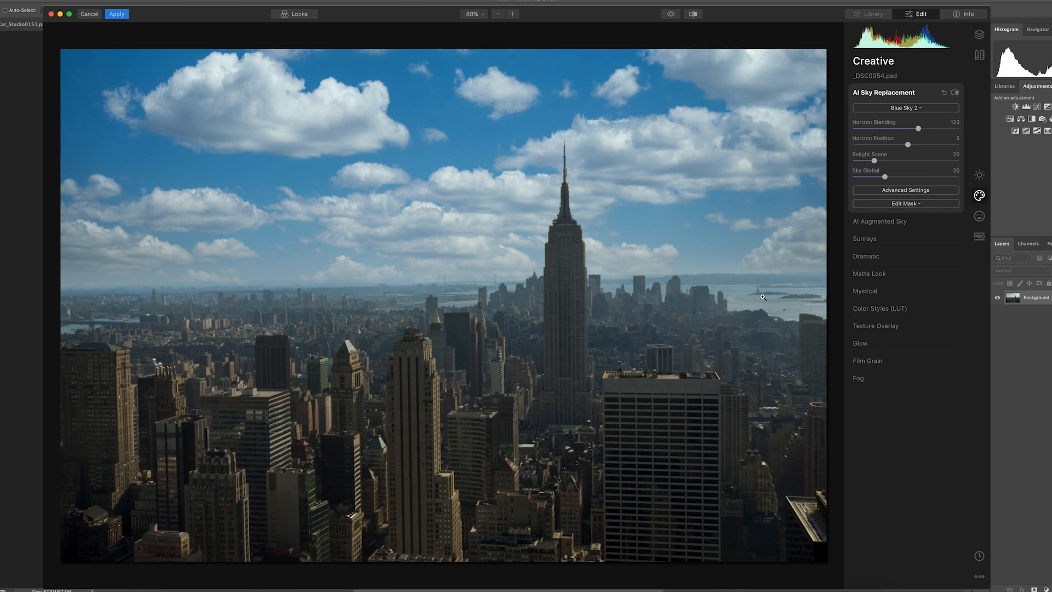
Try Bright Blue Sky 1 as the replacement sky and examine the edges around the tall tower's spire at 200%
click(927, 109)
click(905, 159)
click(911, 109)
click(897, 207)
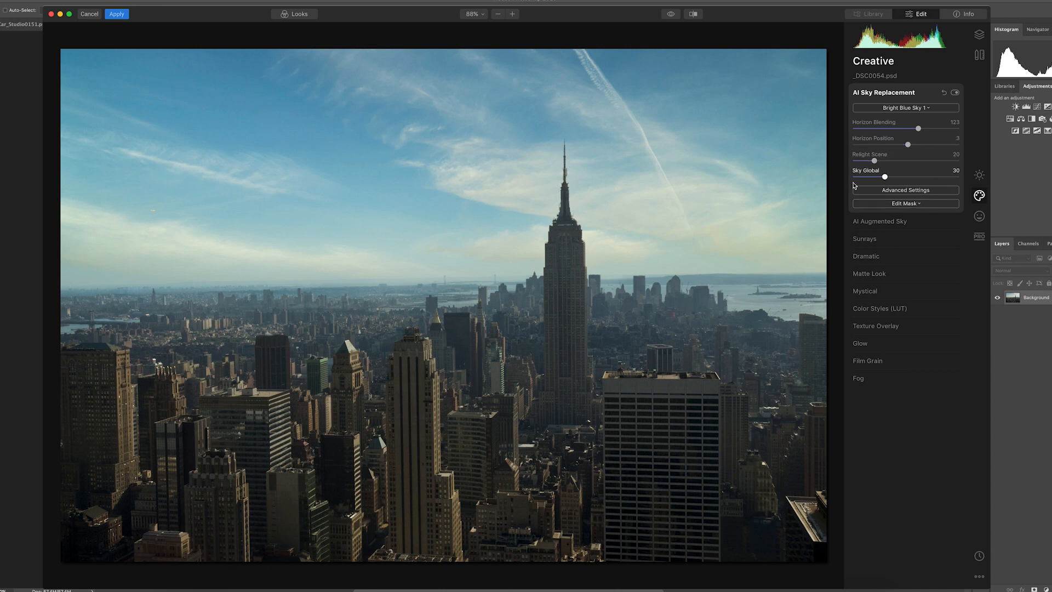
click(701, 110)
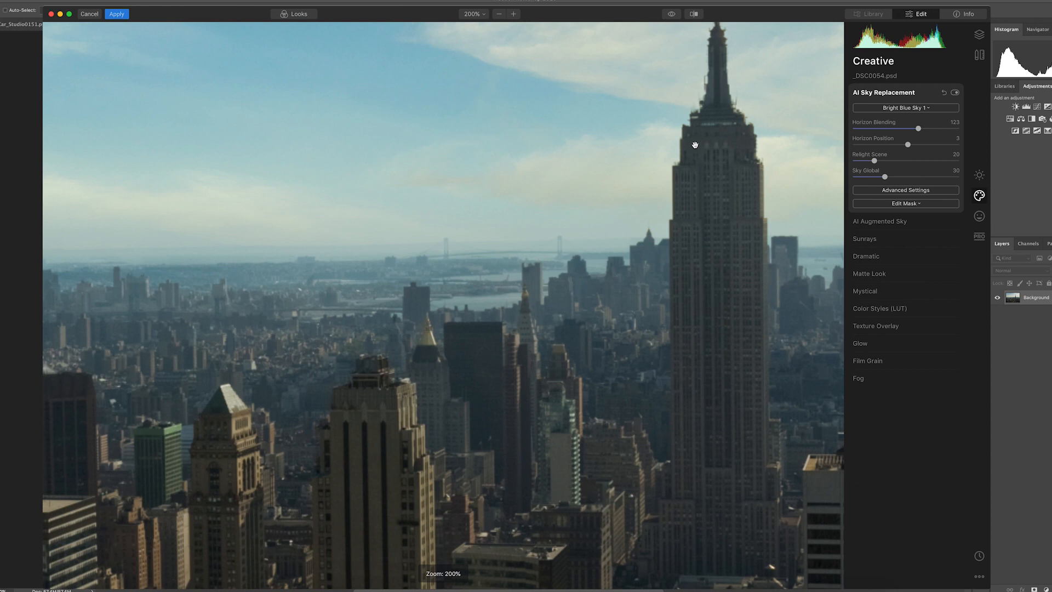
drag(726, 135, 491, 352)
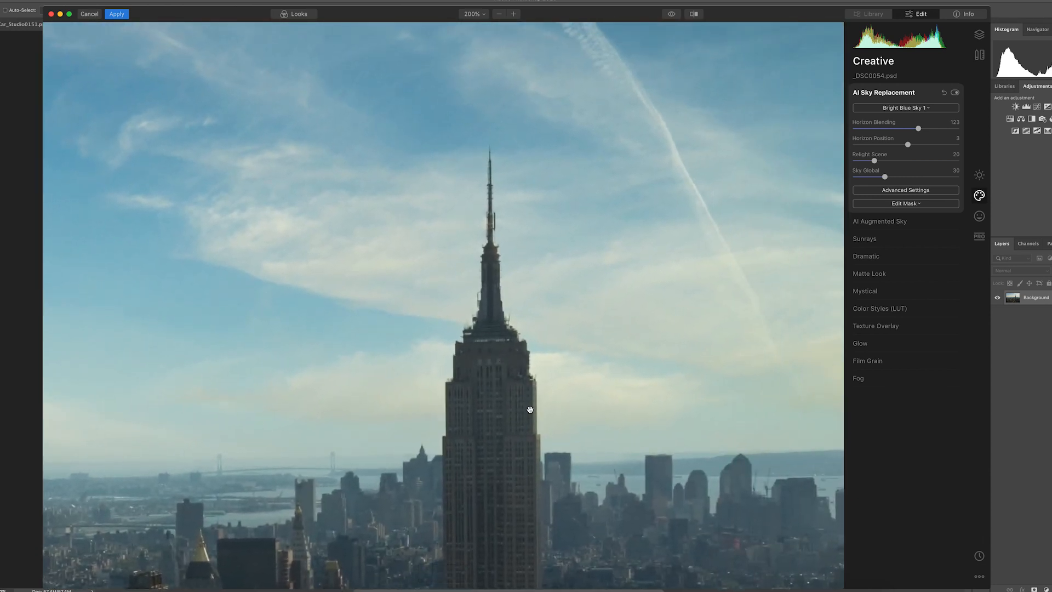
click(481, 327)
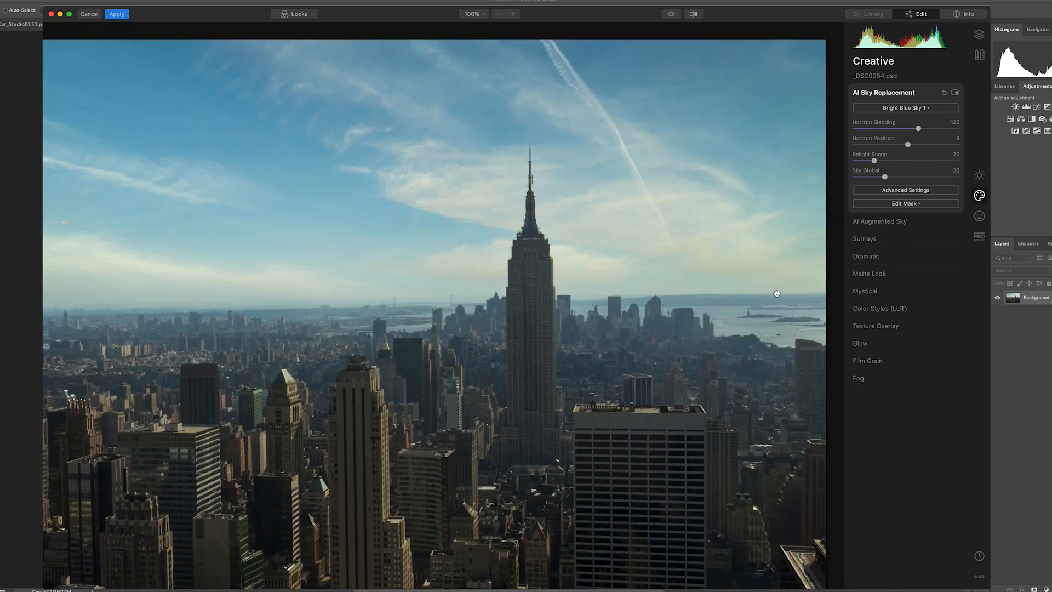
Try Bright Blue Sky 2 and Dramatic Sunset 1 as the skyline's replacement sky
click(906, 107)
click(885, 207)
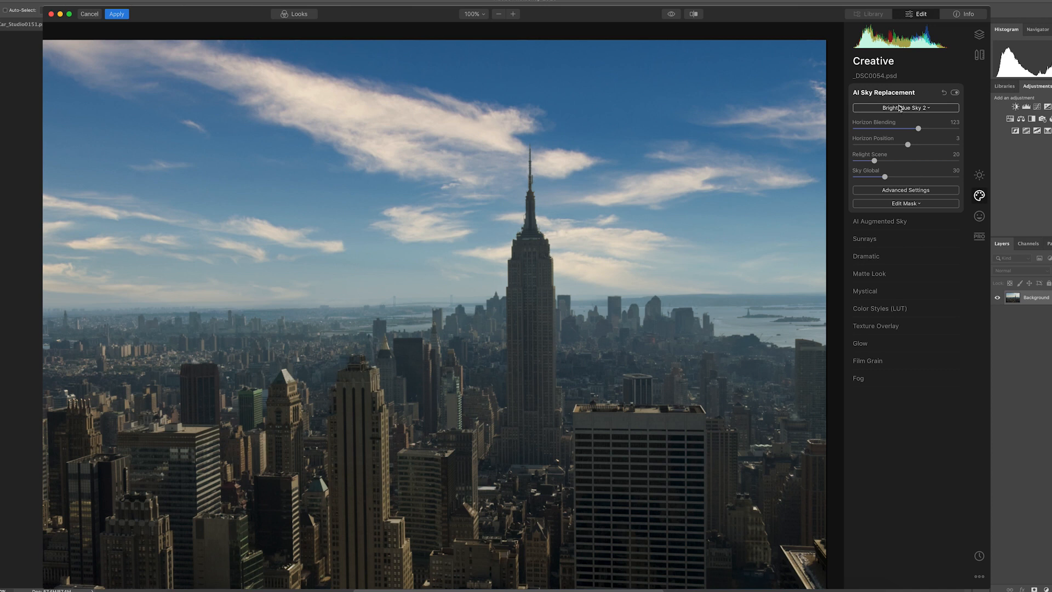
click(905, 107)
click(899, 254)
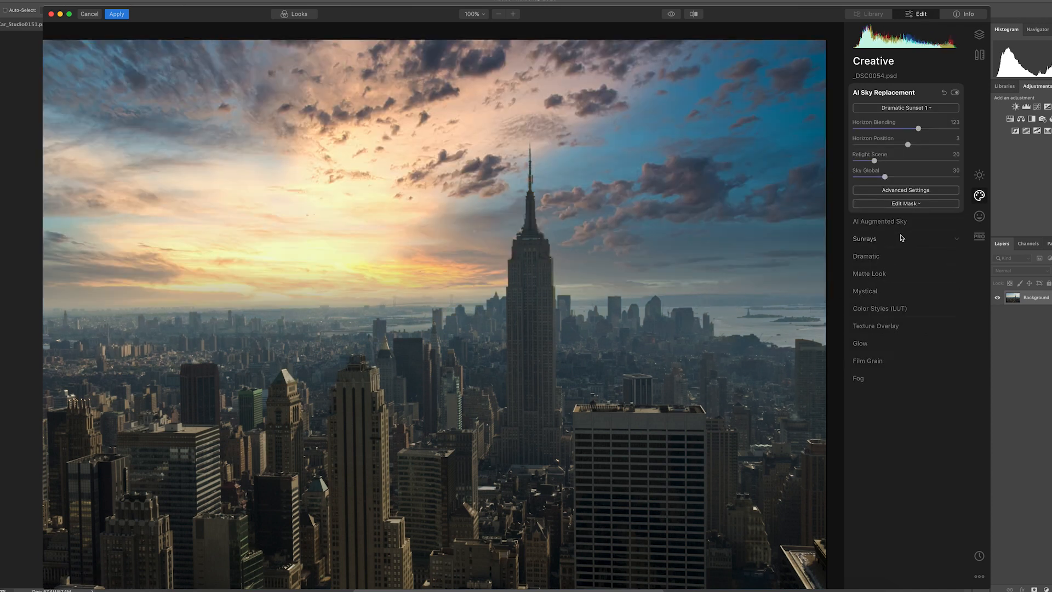
Flip the sunset sky, set Relight Scene to 42 and set Atmospheric Haze to 20
click(889, 190)
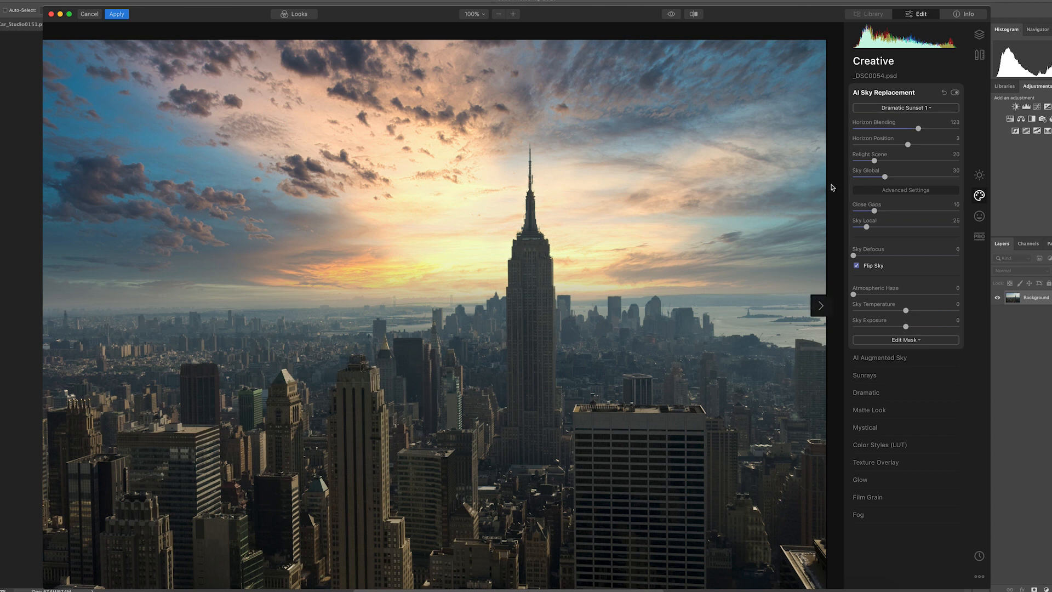
drag(875, 161, 898, 161)
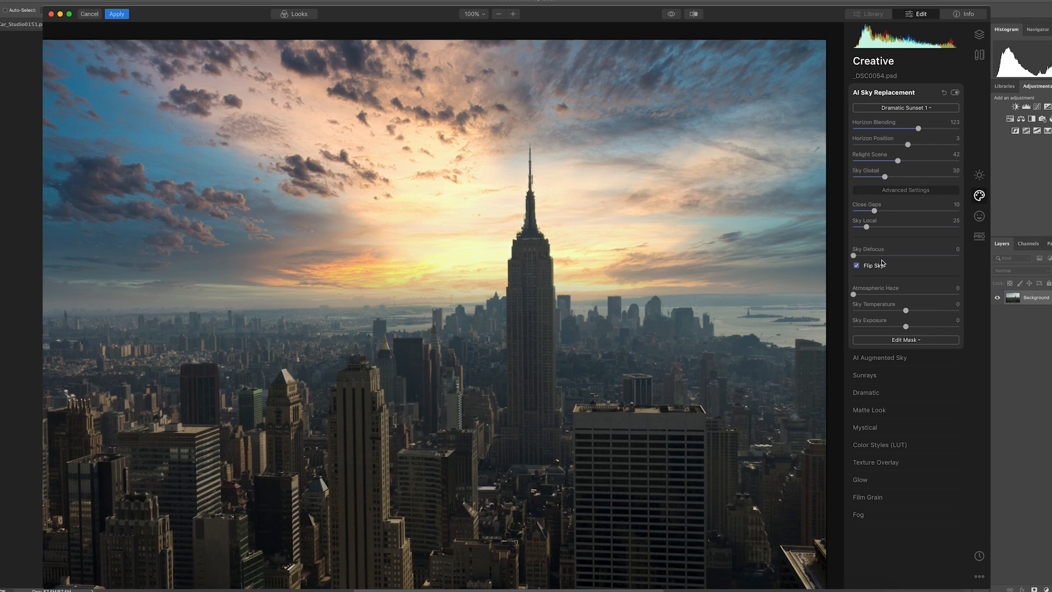
drag(854, 294, 875, 294)
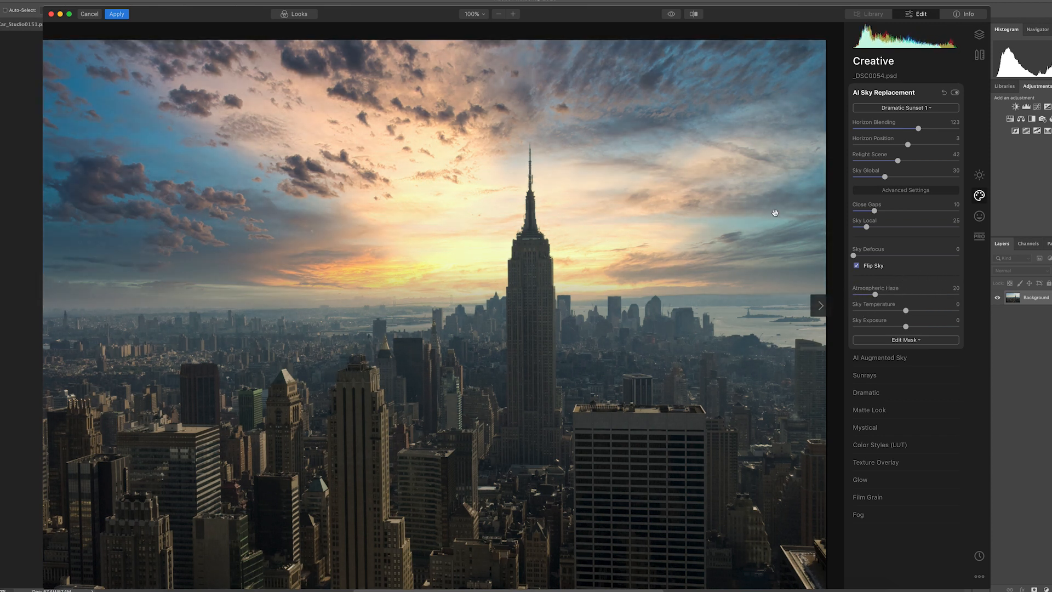
Try Dramatic Sunset 5 as the replacement sky and cancel the Luminar edit of the skyline
click(901, 109)
click(899, 292)
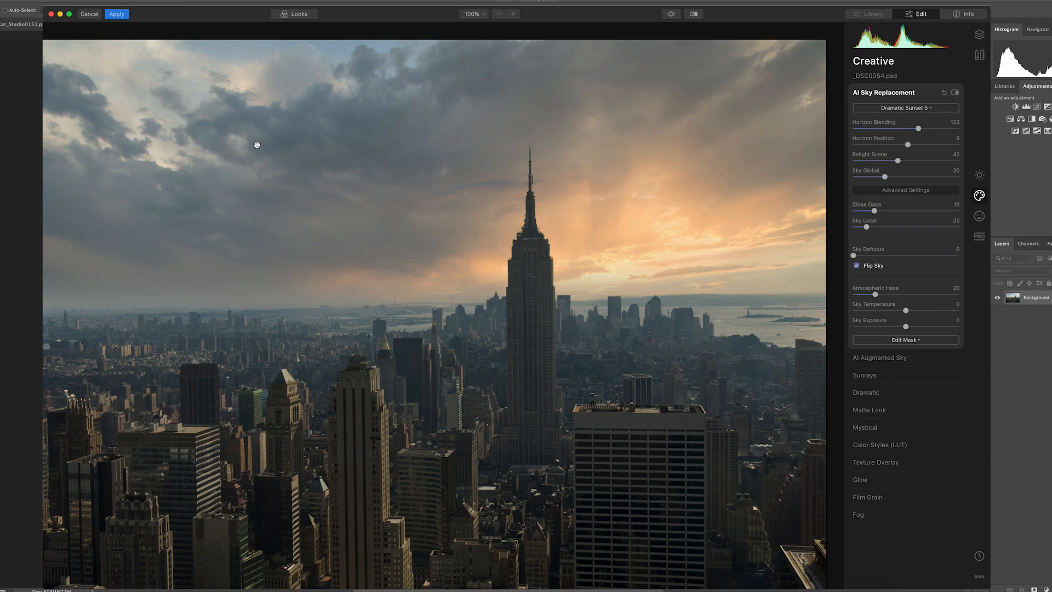
drag(79, 8, 82, 14)
click(88, 19)
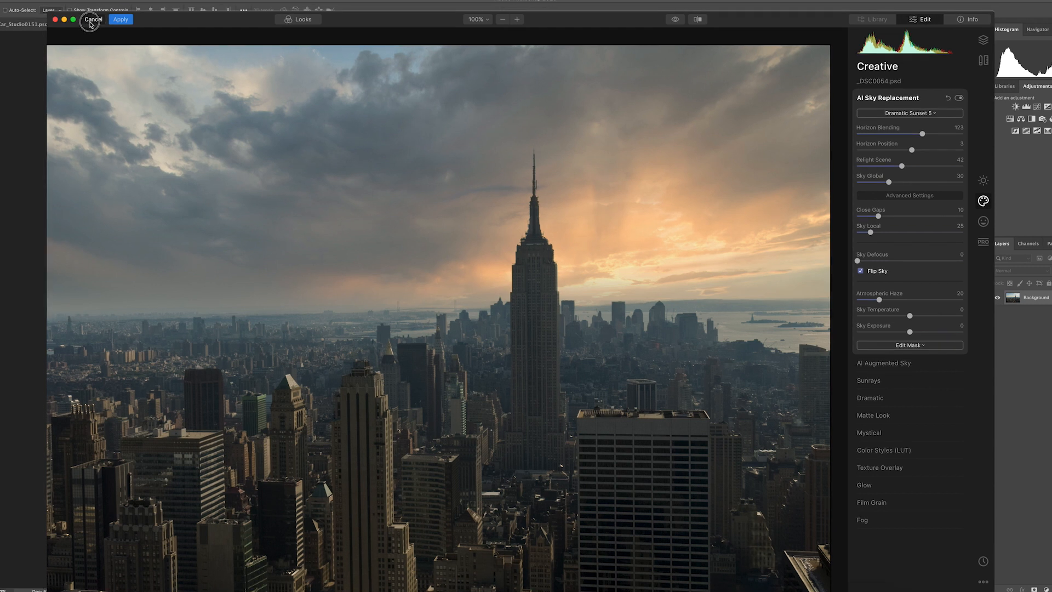
click(588, 74)
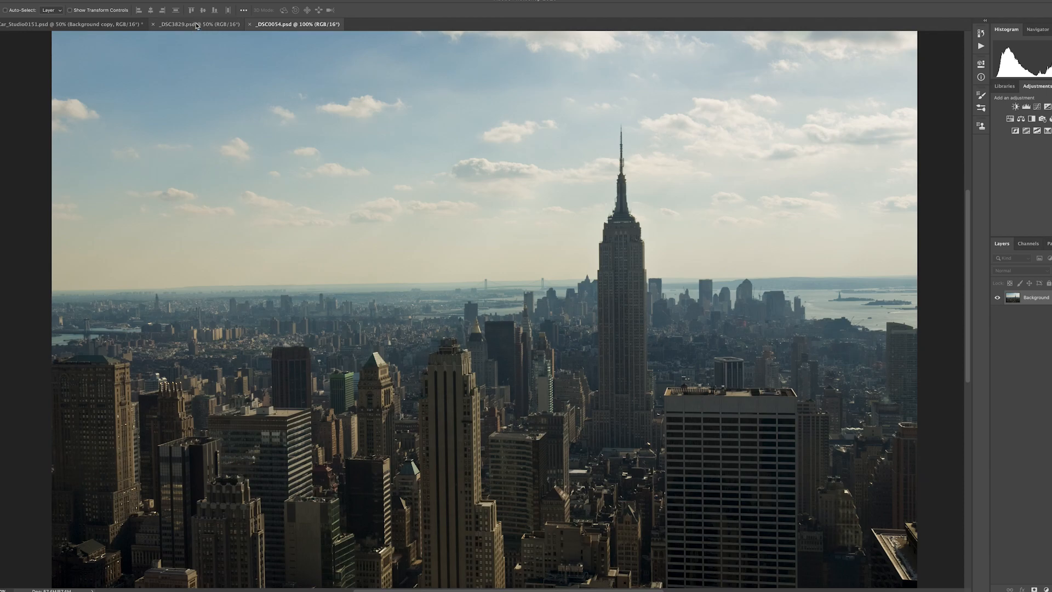
Switch to the _DSC3829.psd tree and cannon photo and duplicate its Background layer
click(198, 25)
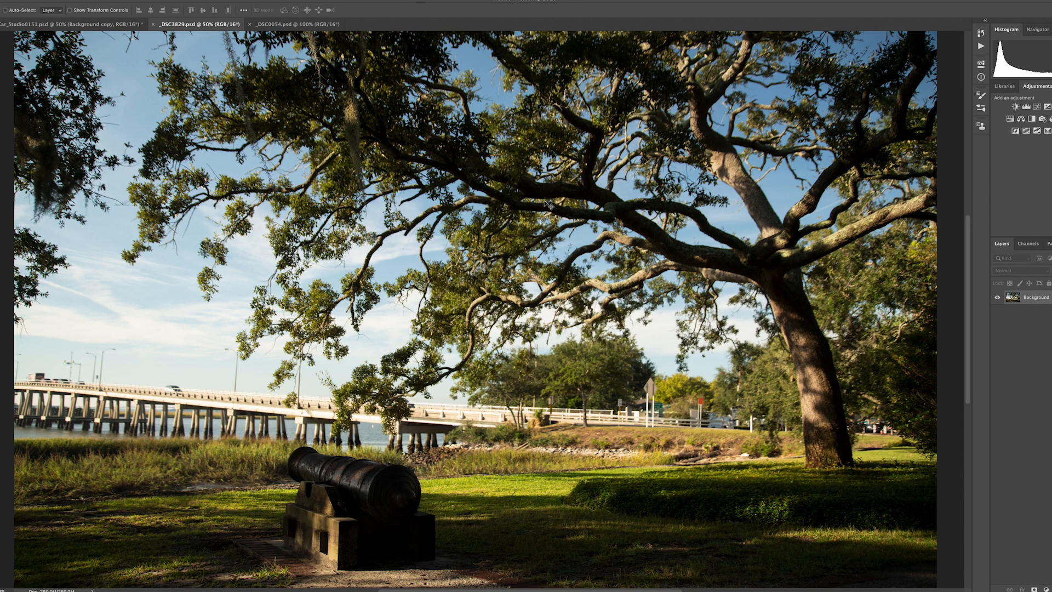
drag(562, 196, 586, 239)
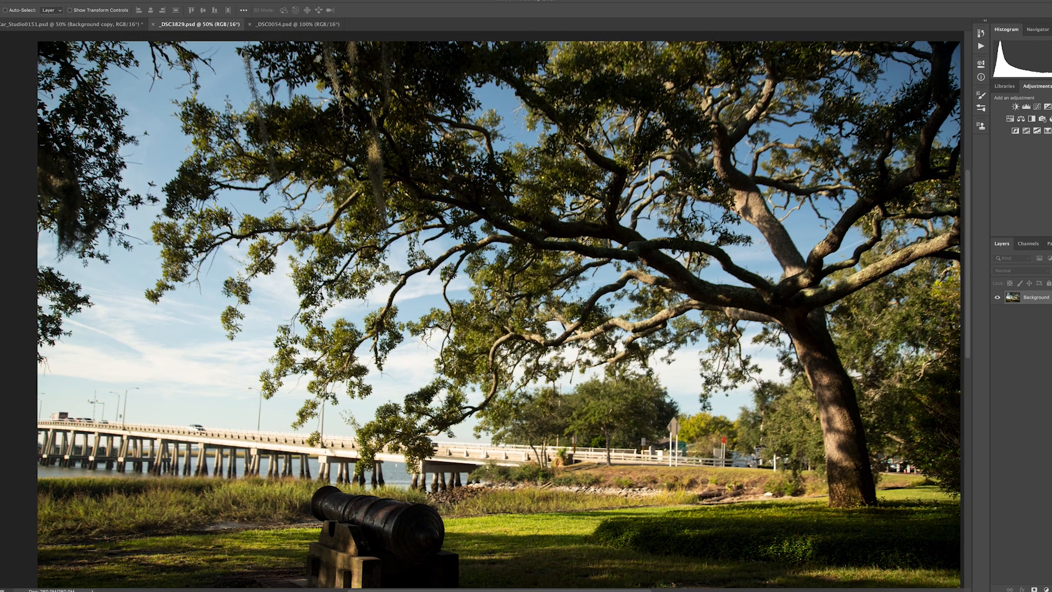
click(1029, 244)
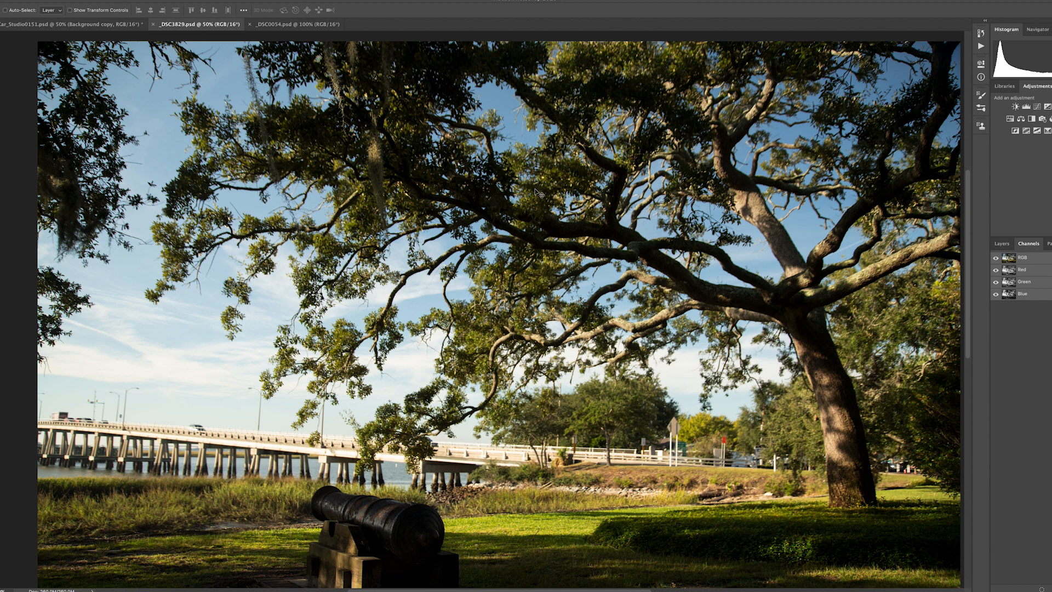
click(1002, 244)
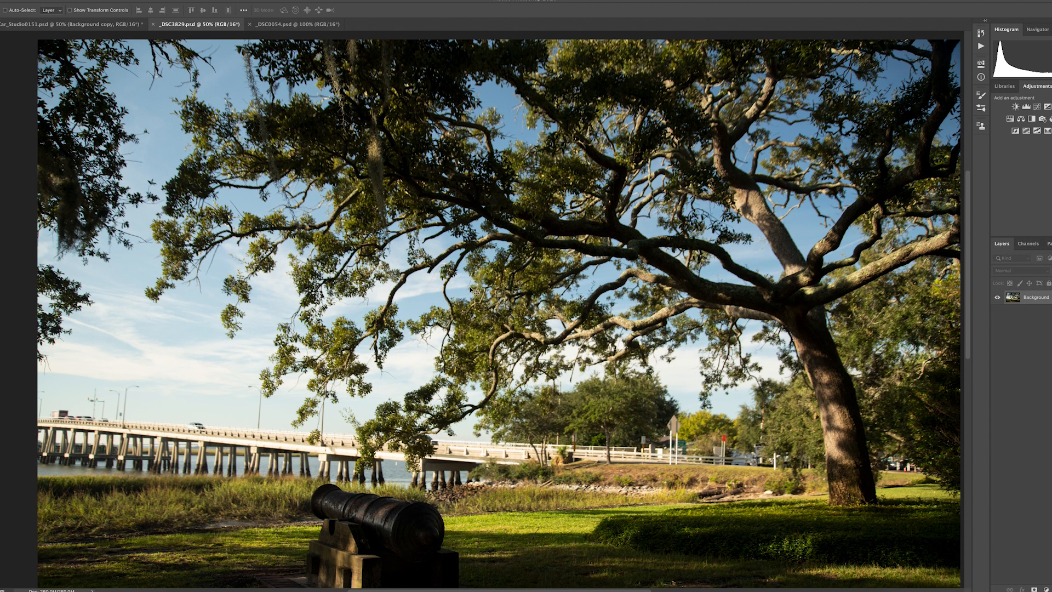
drag(1043, 298, 1047, 569)
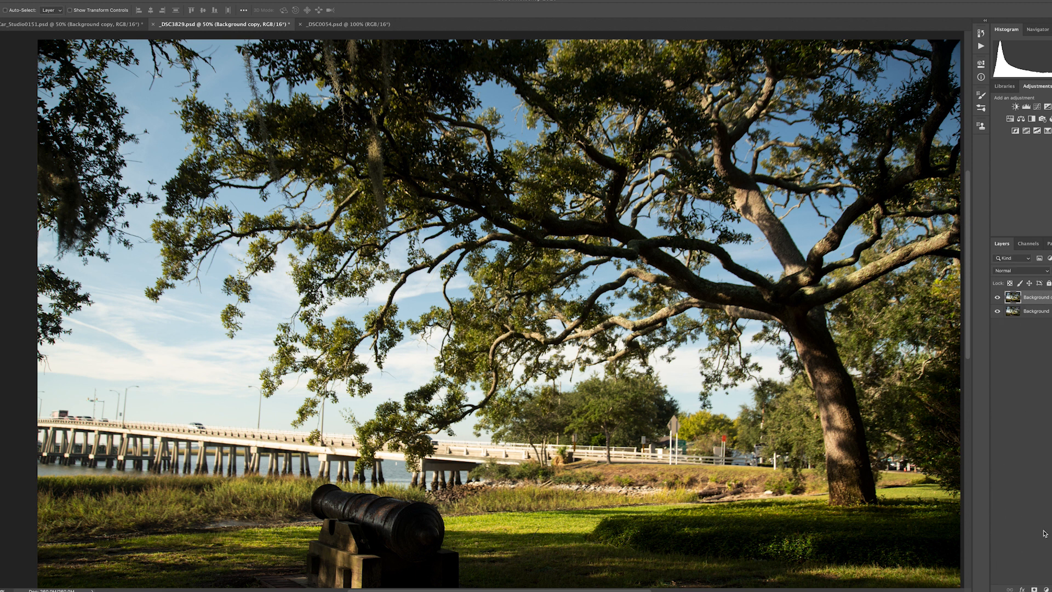
Open the duplicated background layer in the Skylum Luminar 4 filter
click(199, 0)
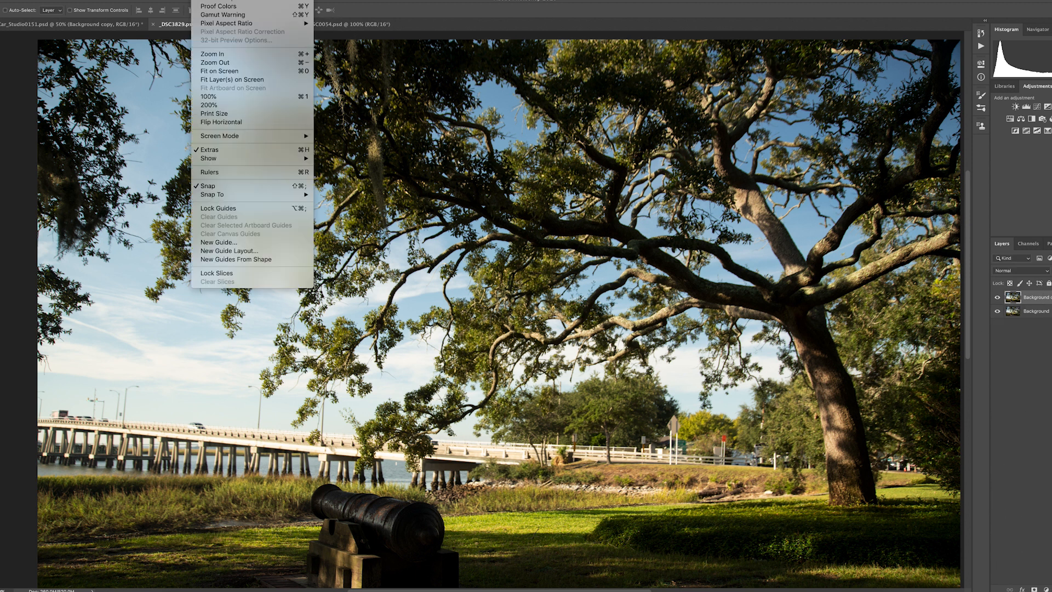
mouse_move(164, 0)
mouse_move(203, 187)
click(295, 187)
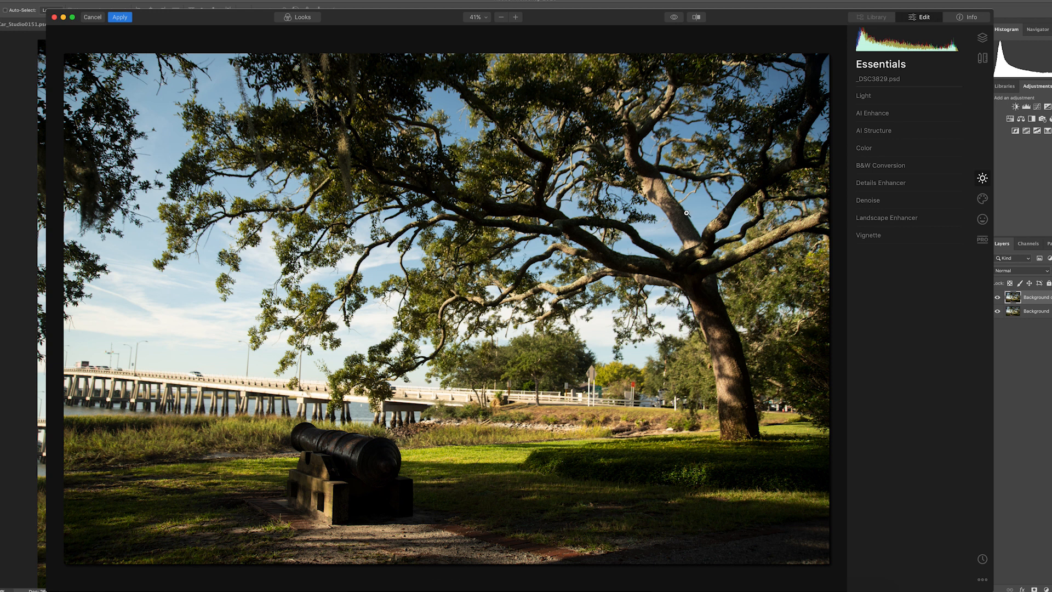
Replace the sky behind the oak tree with Blue Sky 2 using AI Sky Replacement
click(982, 199)
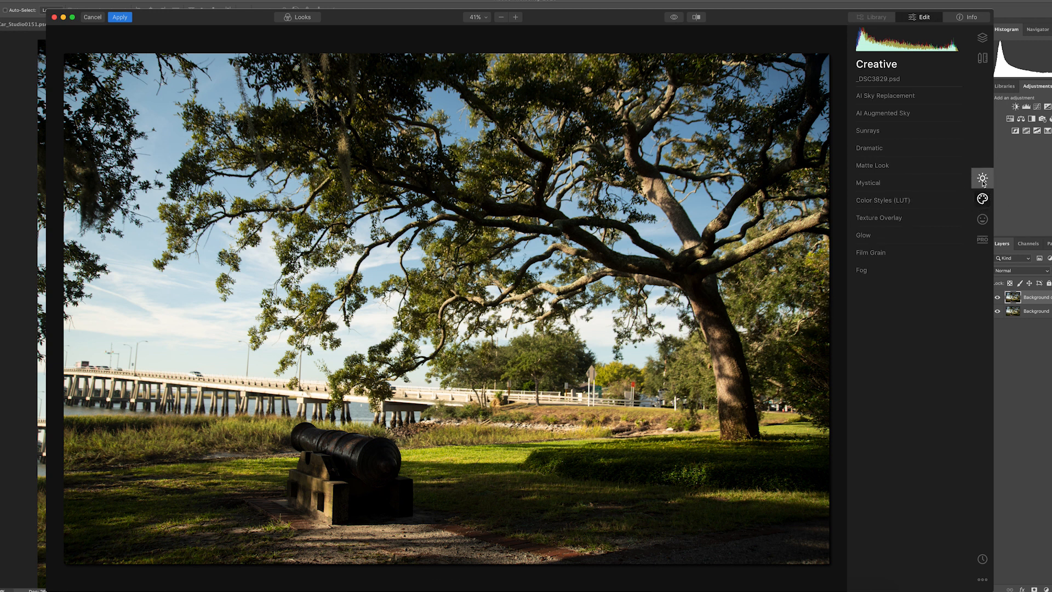
click(904, 96)
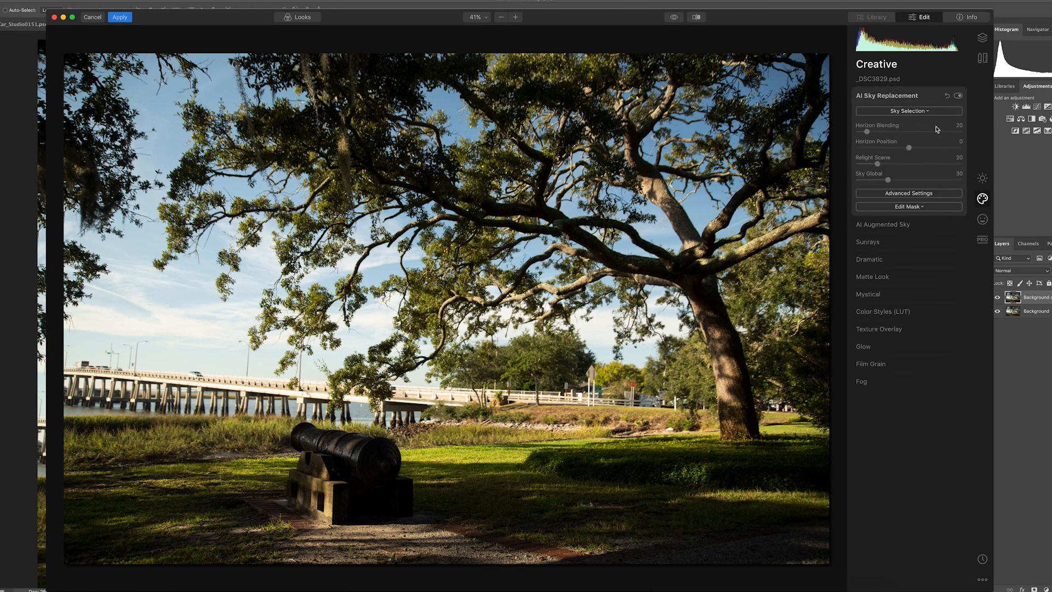
click(907, 111)
click(881, 159)
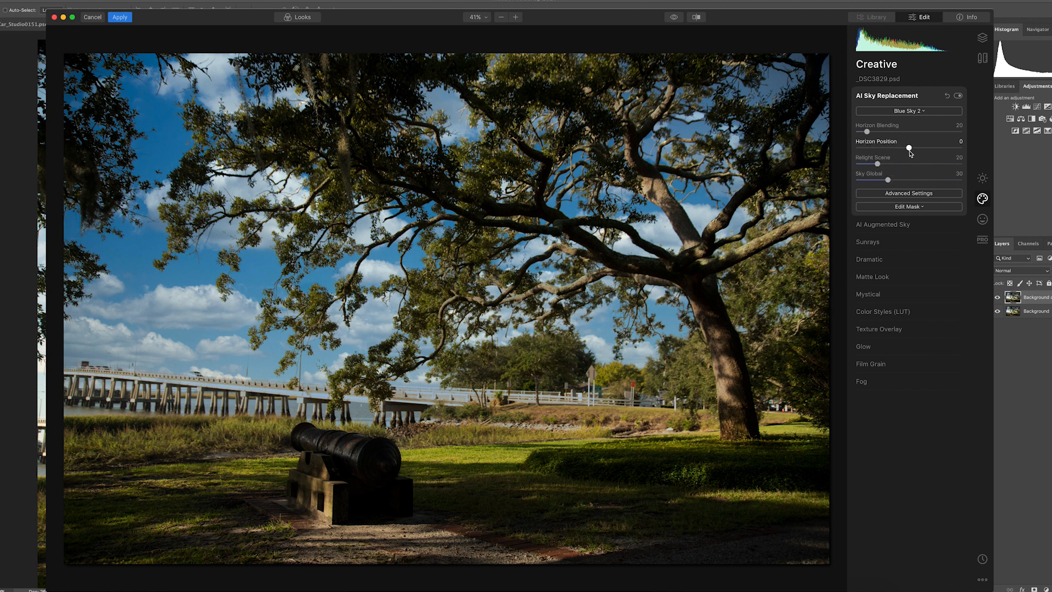
Set the replacement sky's Horizon Blending to 88, Sky Local to 87 and Sky Defocus to 12
drag(866, 131, 903, 130)
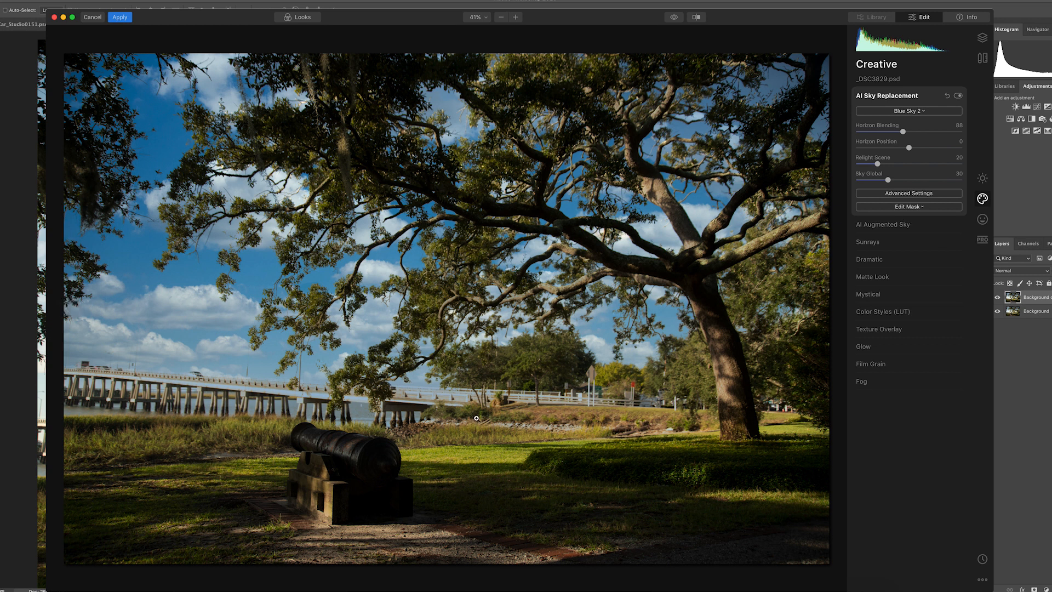
click(911, 226)
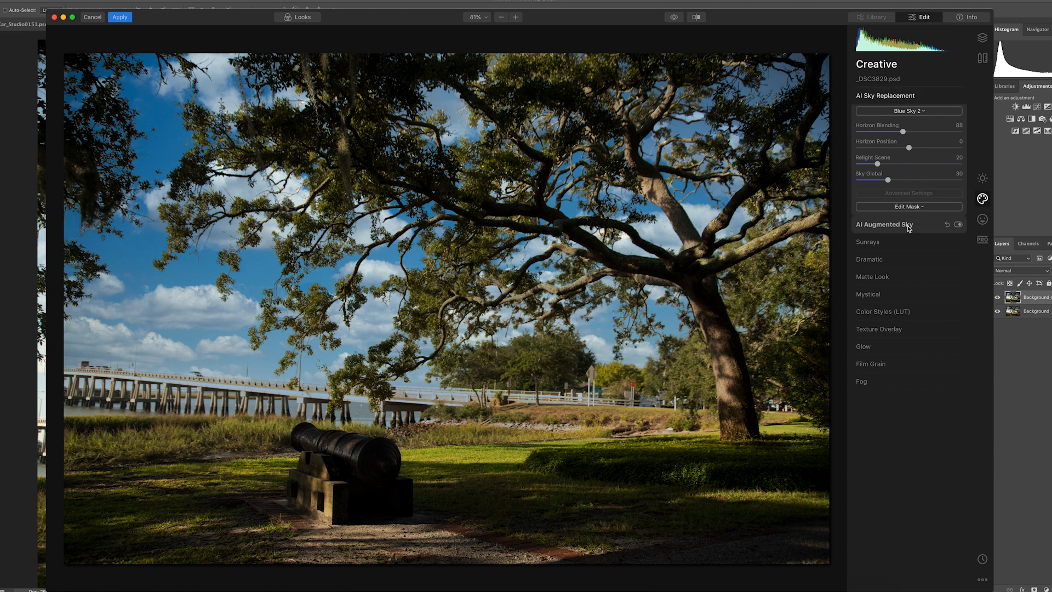
click(902, 97)
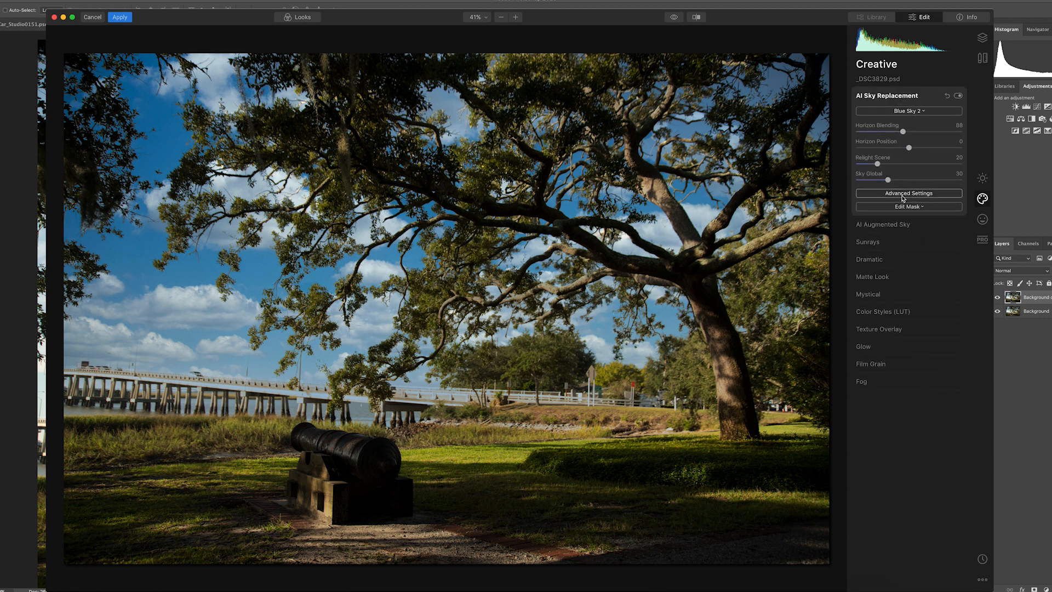
click(902, 195)
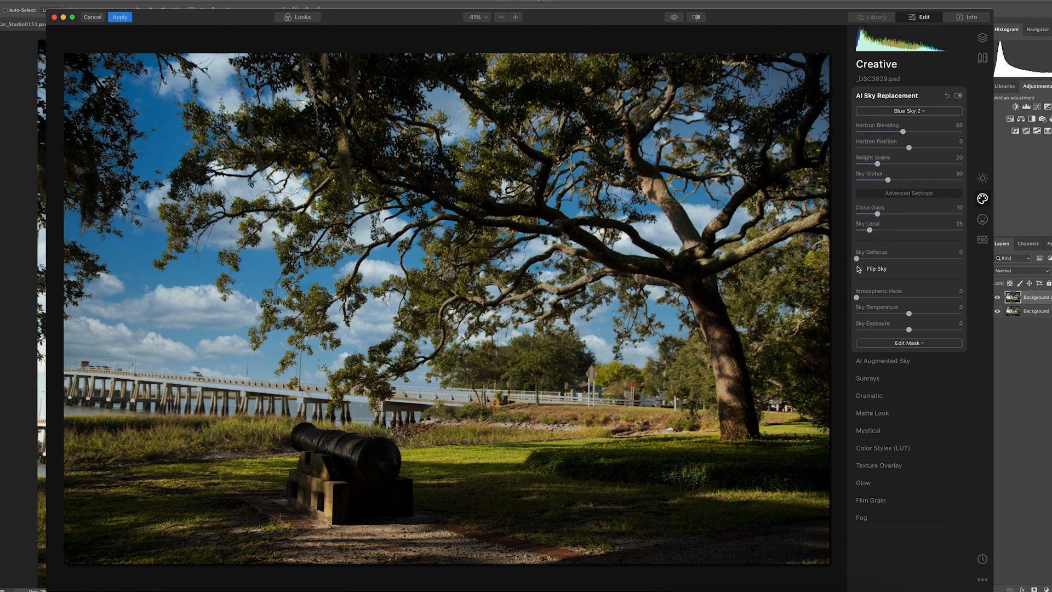
drag(857, 258, 905, 229)
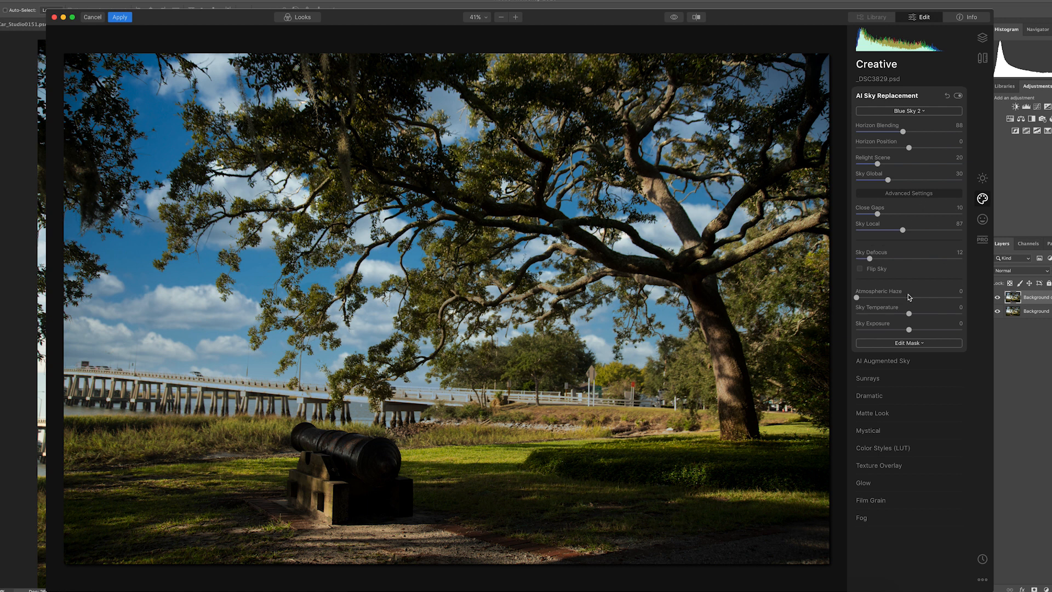
Erase the sky replacement from the bridge with the mask brush in Erase mode at size 28
click(899, 348)
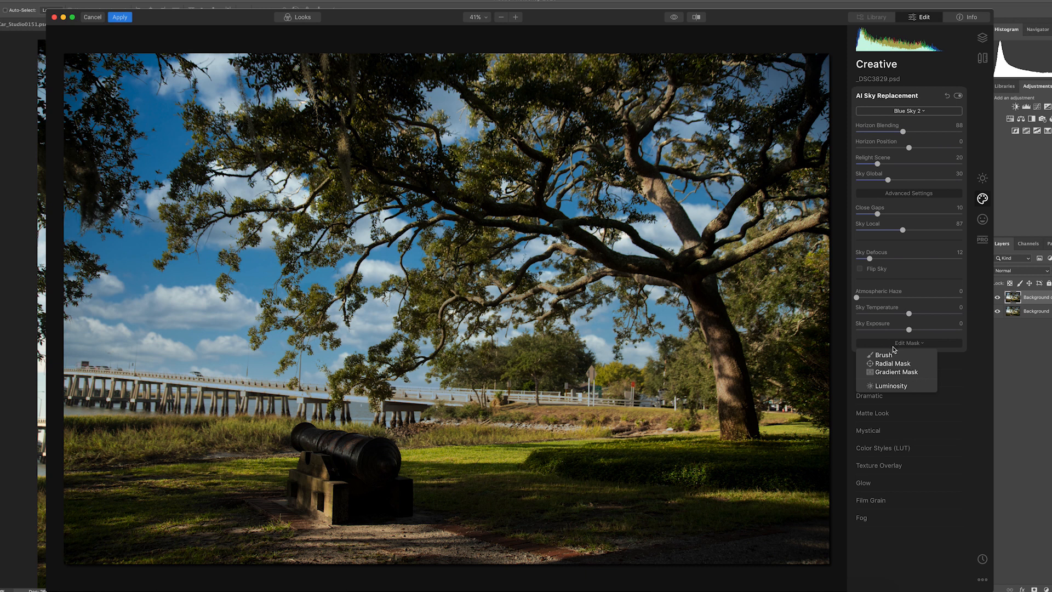
click(880, 354)
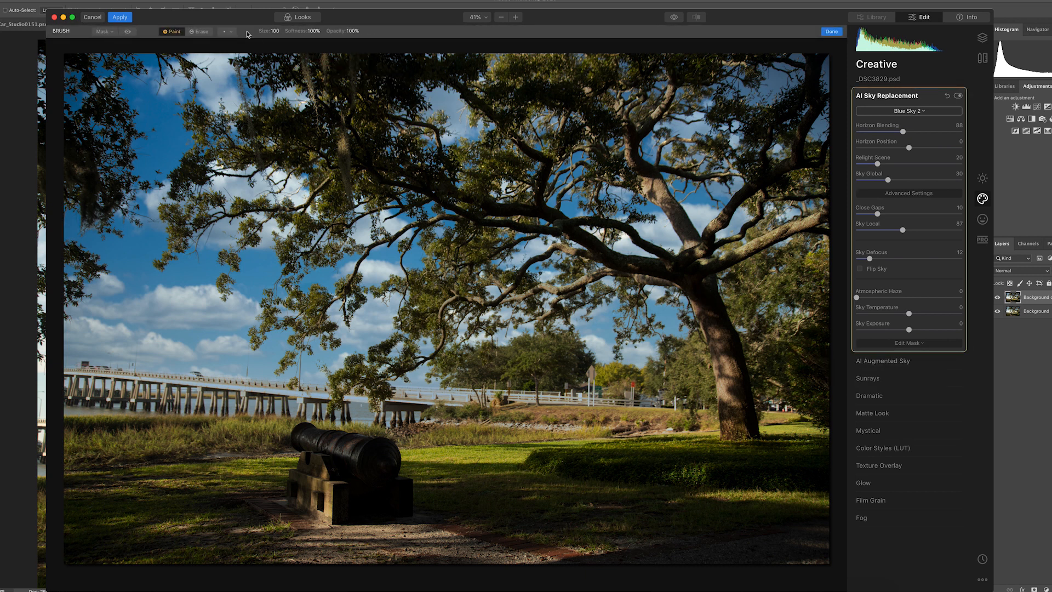
click(200, 31)
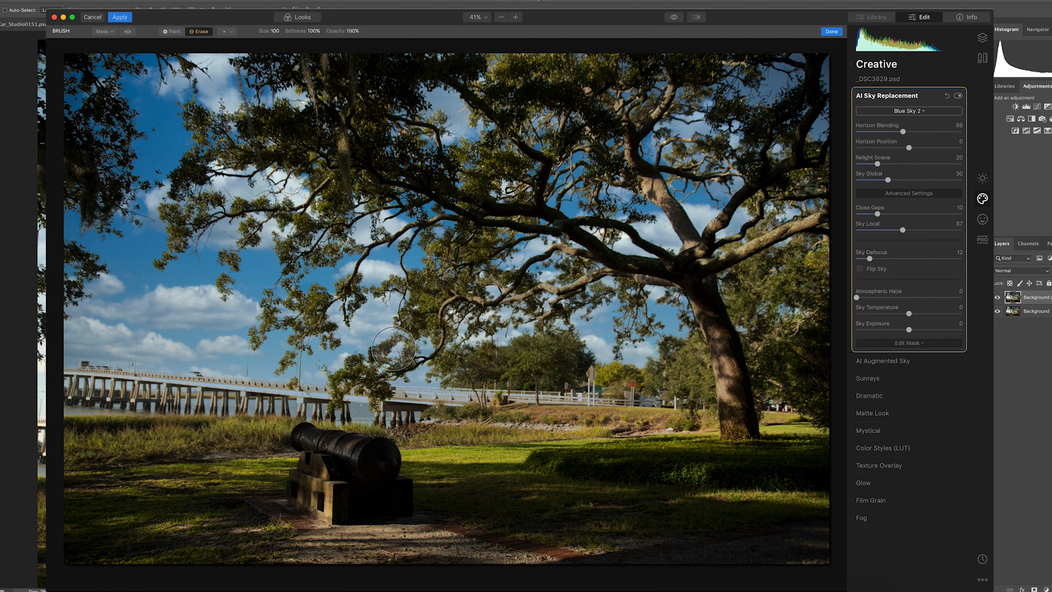
key(bracketleft)
key(bracketleft)
key(bracketleft)
key(bracketleft)
key(bracketleft)
key(bracketleft)
key(bracketleft)
key(bracketleft)
mouse_move(208, 388)
mouse_down()
mouse_move(388, 404)
mouse_move(526, 392)
mouse_move(658, 406)
mouse_move(306, 401)
mouse_move(67, 374)
mouse_move(174, 394)
mouse_move(205, 385)
mouse_move(345, 396)
mouse_move(317, 395)
mouse_up()
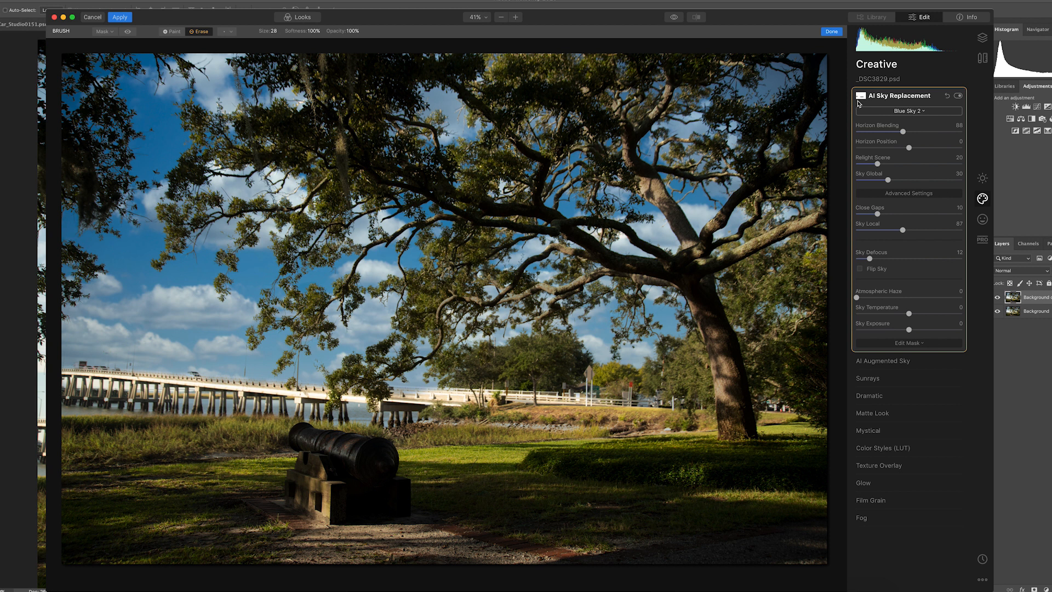
Load _DSC3887.jpg from the Luminar folder as a custom sky image for the tree photo
click(893, 111)
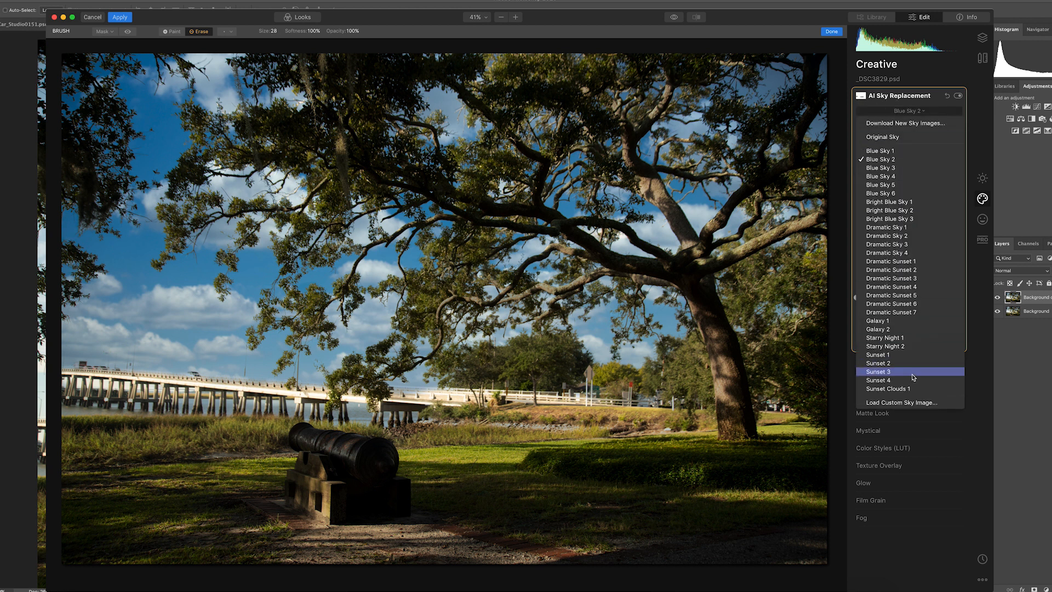
click(896, 404)
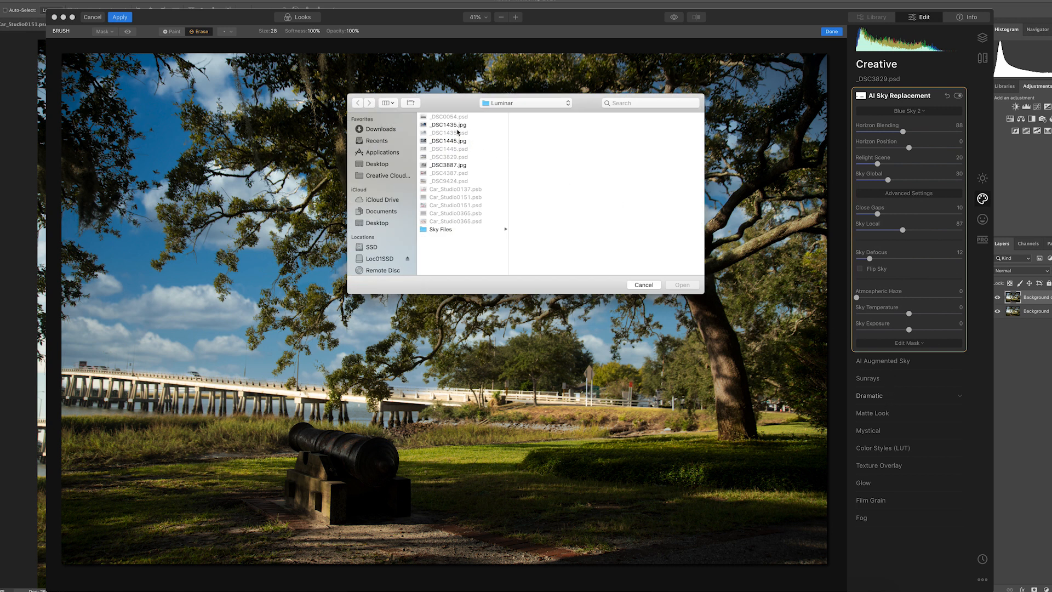
click(457, 125)
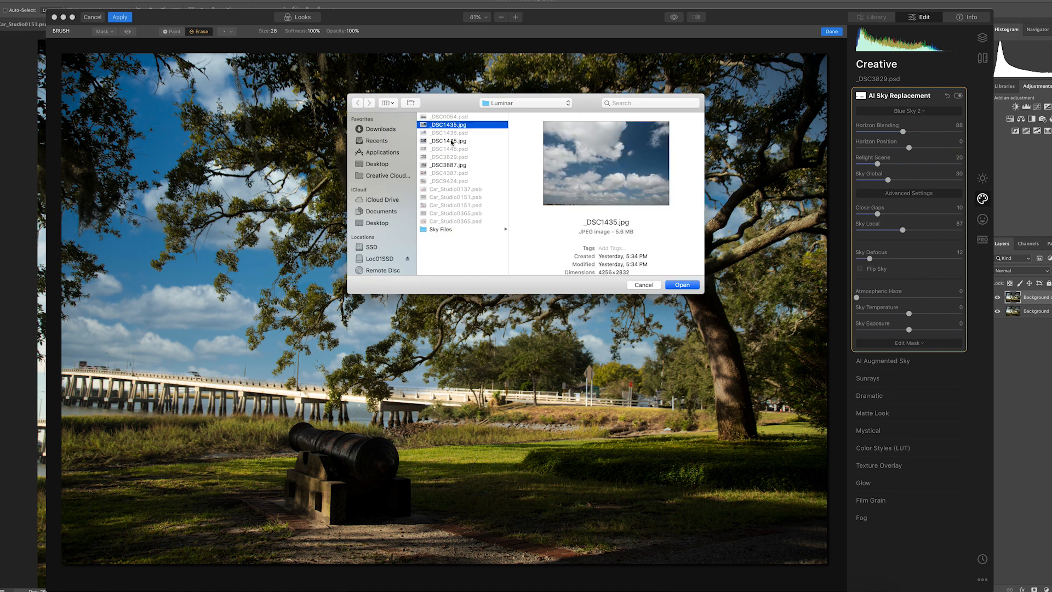
click(451, 141)
click(462, 165)
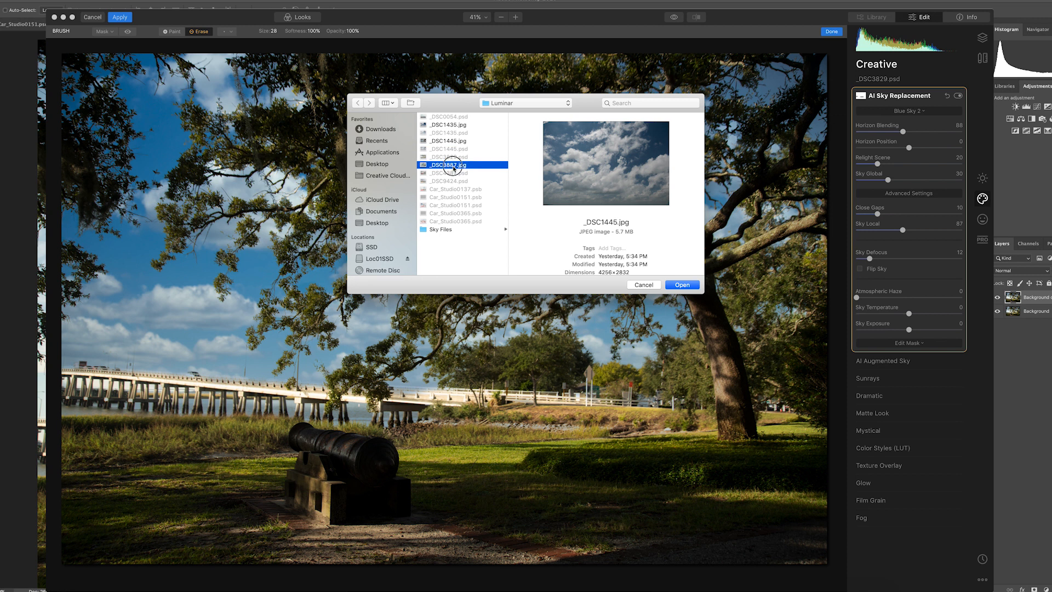
click(680, 285)
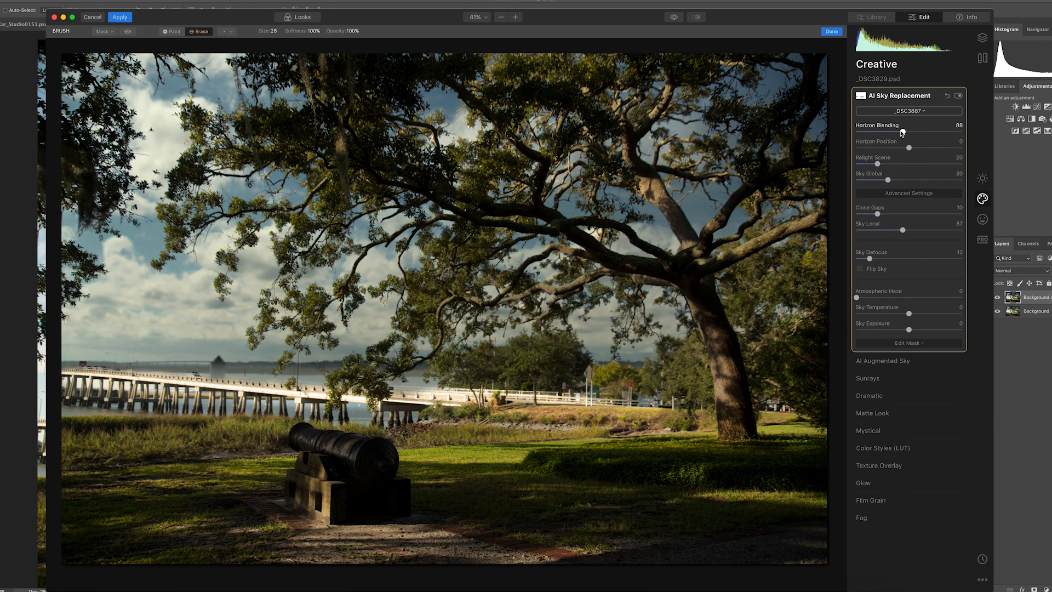
Set the custom sky's Horizon Position to -43 and its Atmospheric Haze to 100
drag(910, 149, 884, 156)
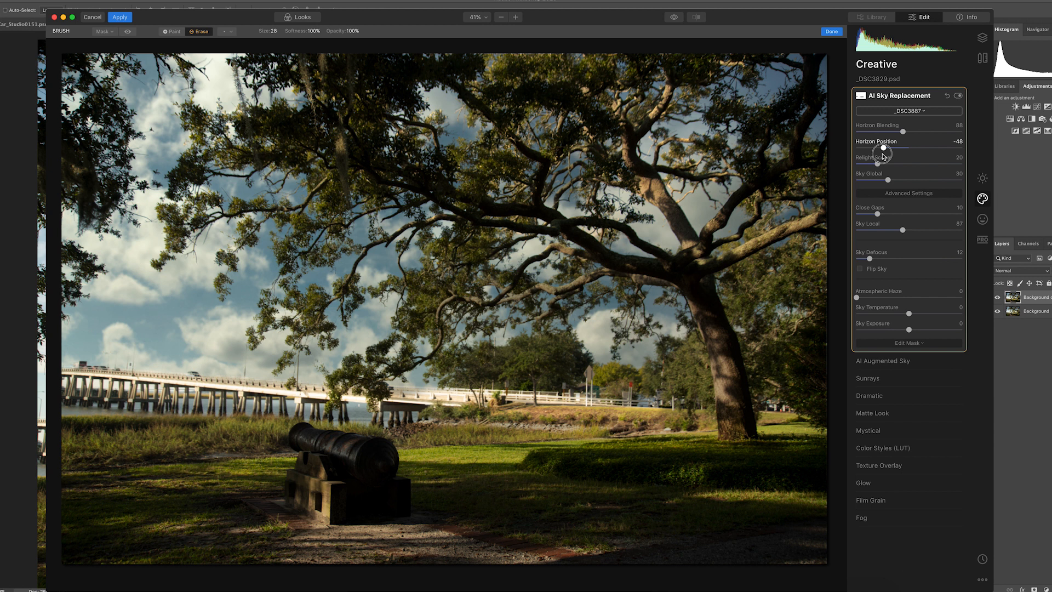
drag(883, 157, 887, 159)
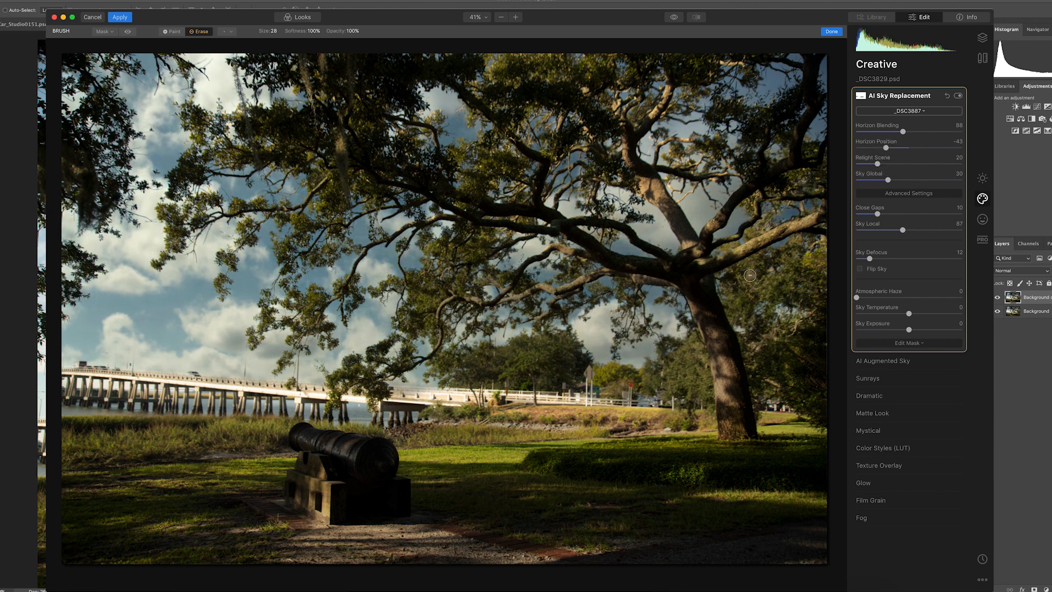
right_click(911, 304)
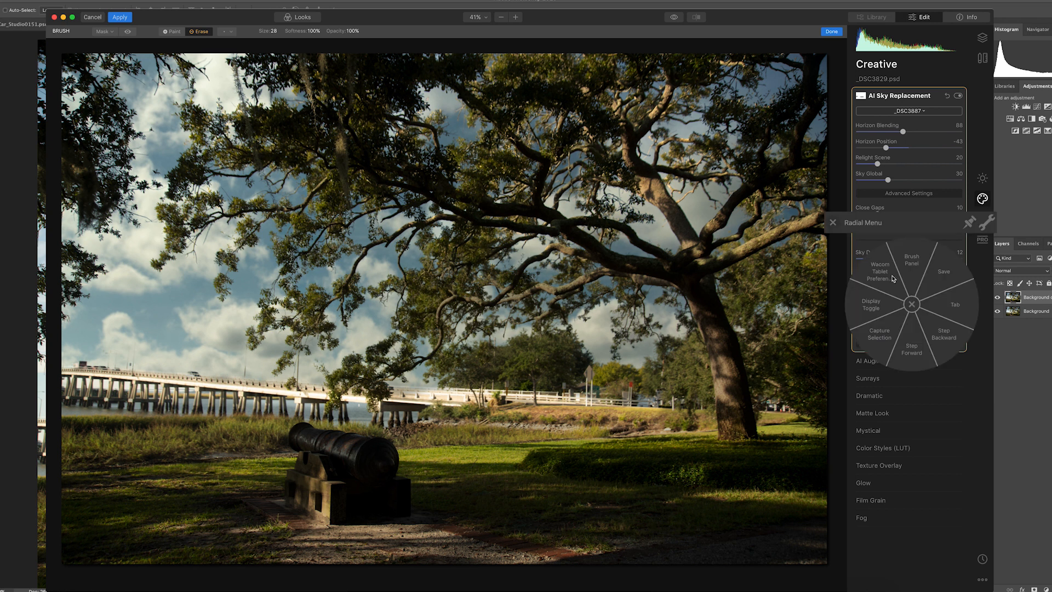
click(833, 223)
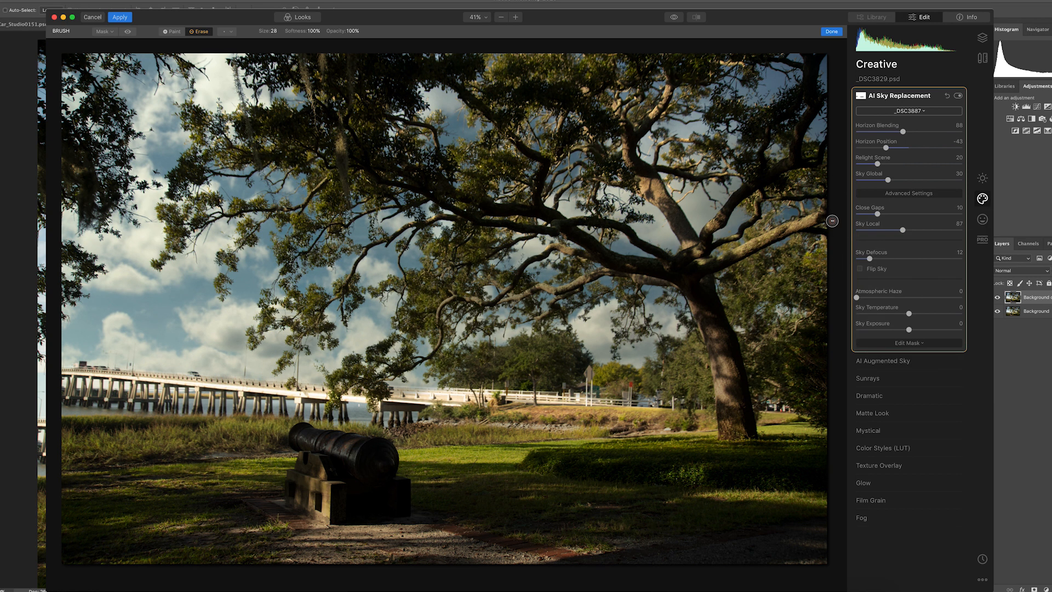
drag(856, 296, 967, 285)
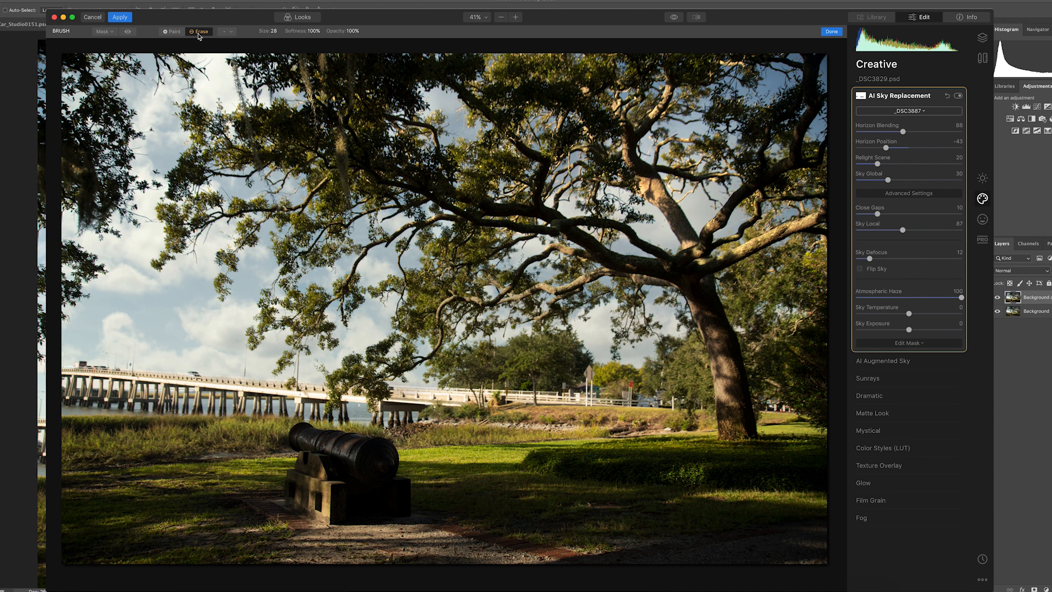
Cancel all Luminar changes to the tree photo and switch to the Car_Studio0151.psd document
click(90, 17)
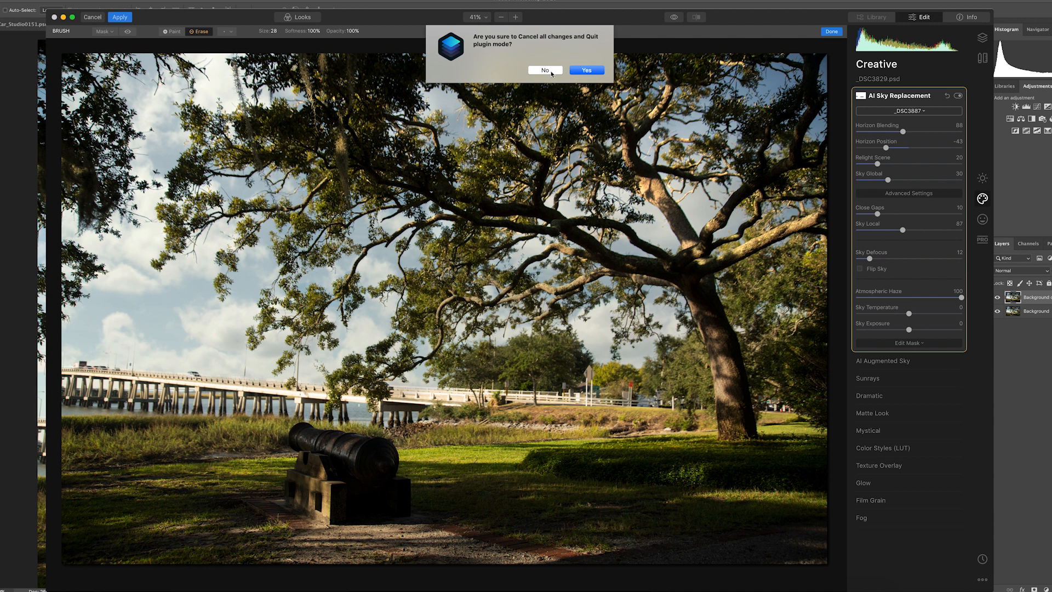
click(573, 71)
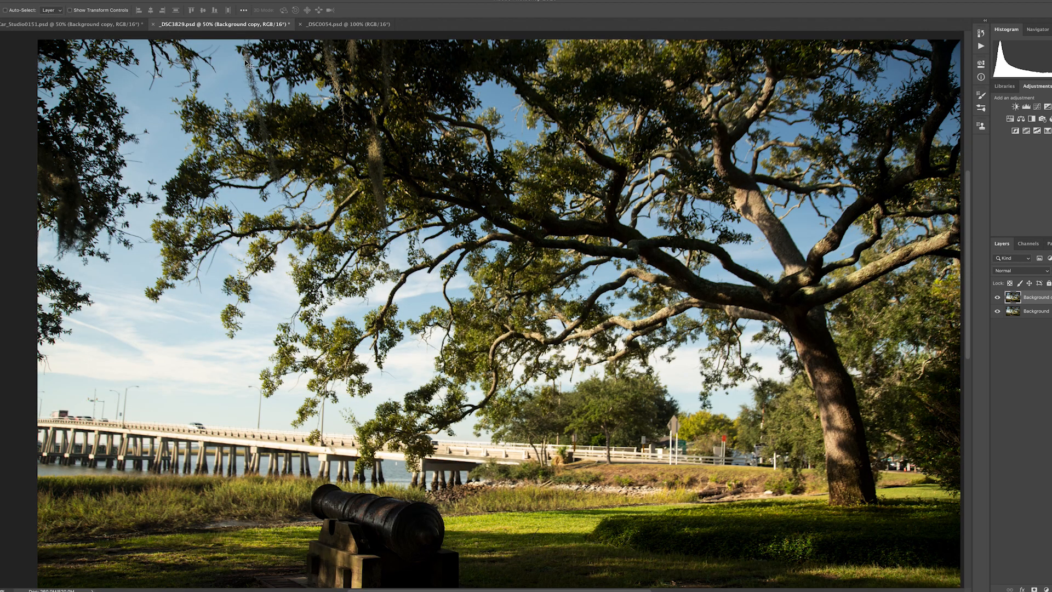
click(109, 24)
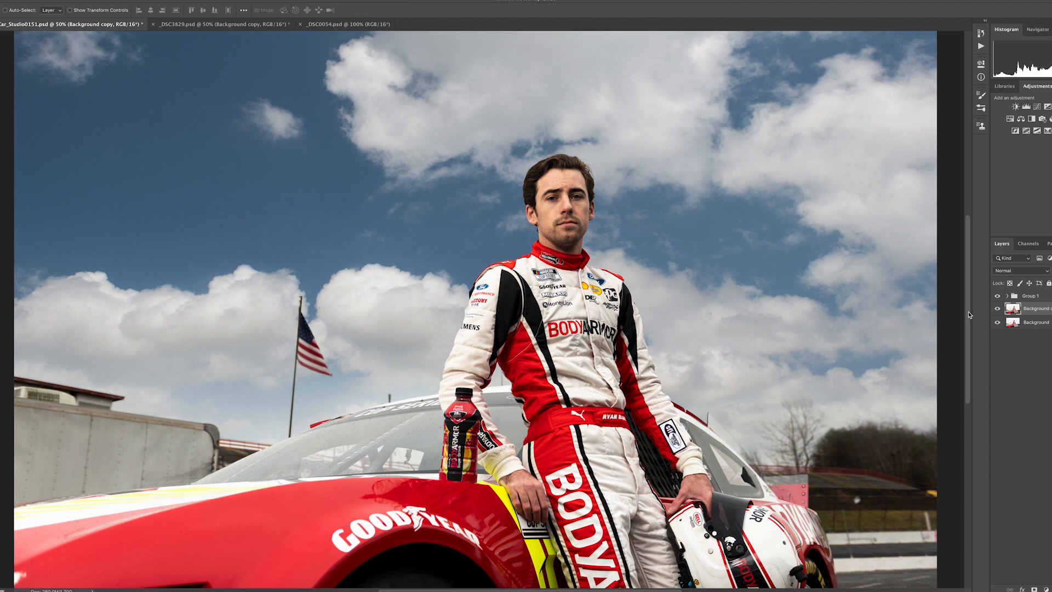
Toggle Group 1's visibility to compare the race car portrait with and without it, leaving the group hidden
click(998, 296)
click(997, 297)
click(998, 297)
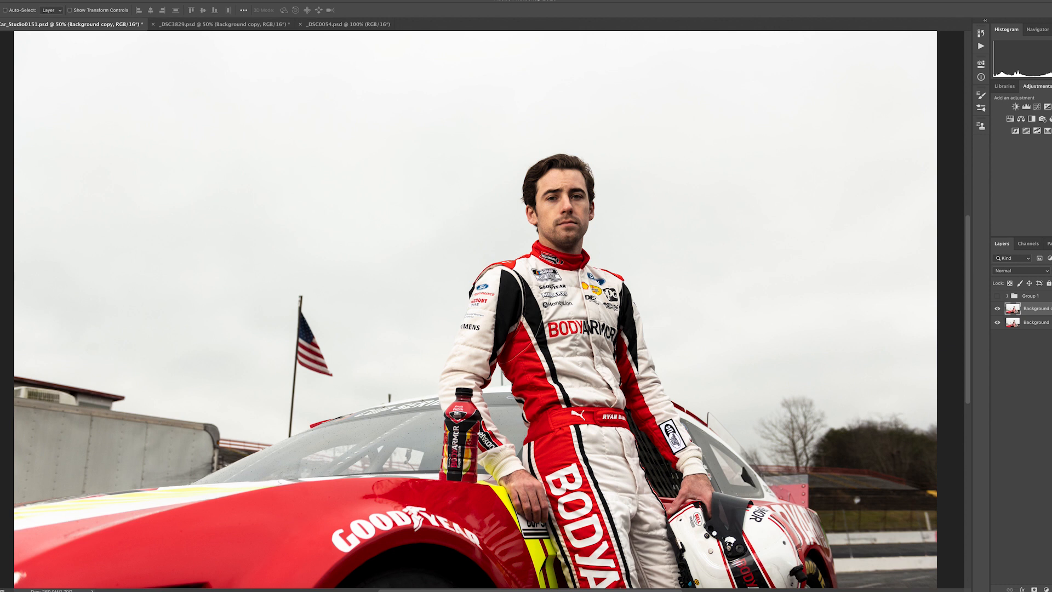
Open the background copy layer of the race car portrait in the Skylum Luminar 4 filter and hide the Looks previews
click(165, 0)
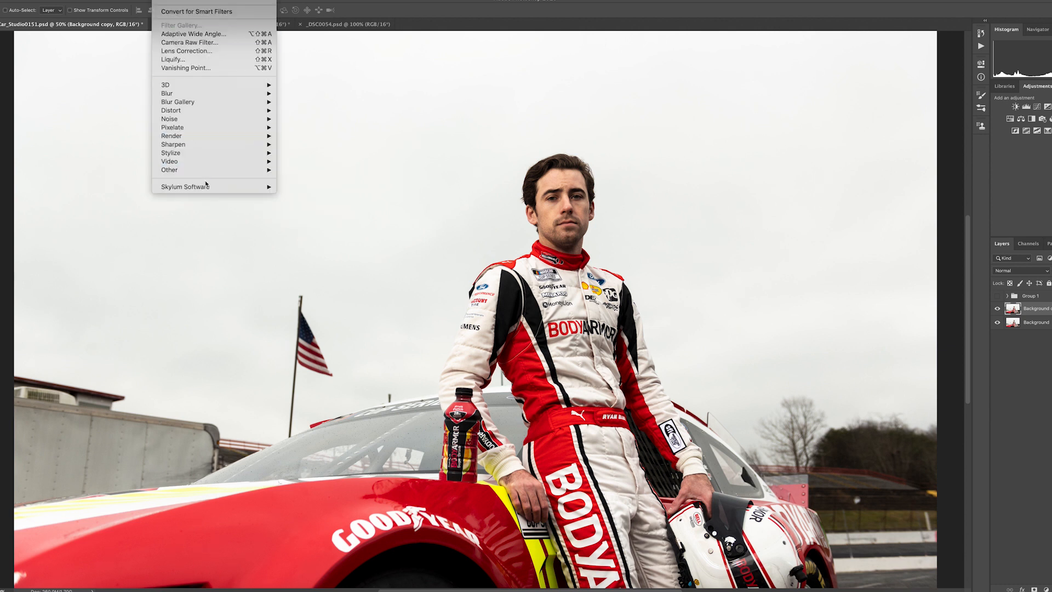
mouse_move(208, 186)
click(305, 188)
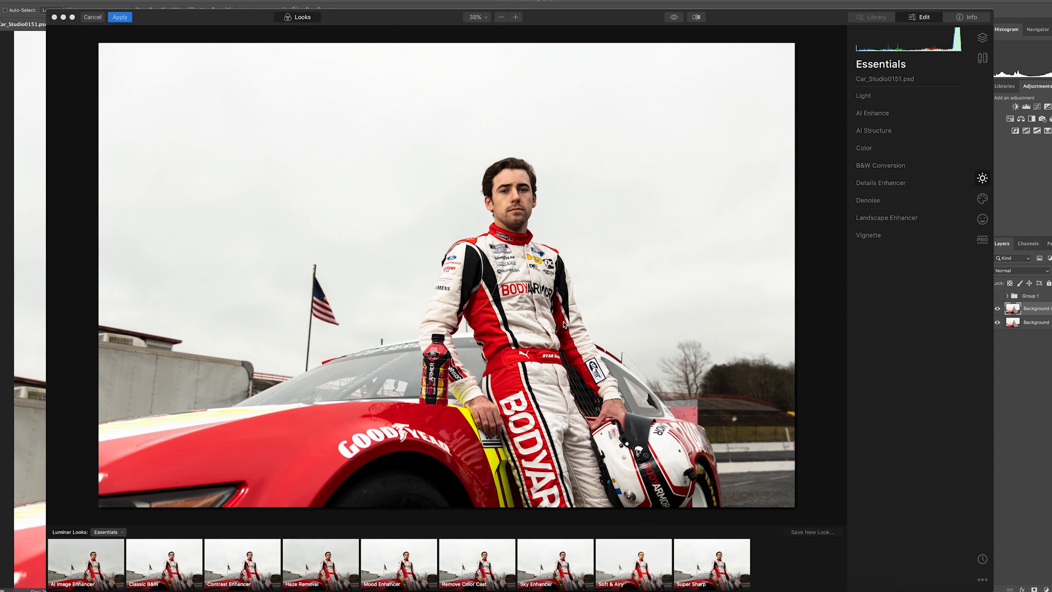
click(300, 20)
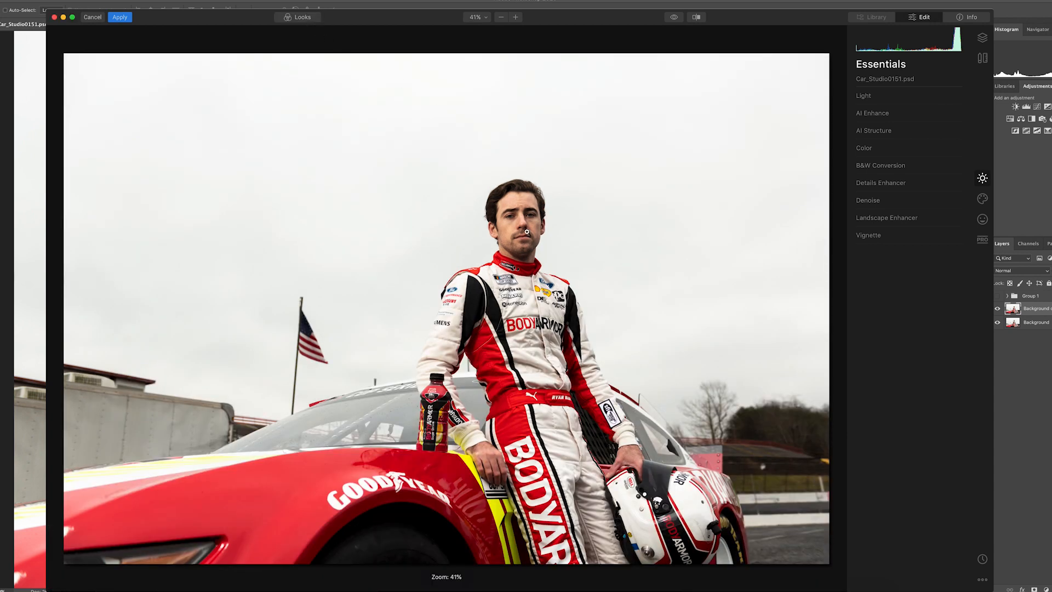
Replace the overcast sky behind the driver with the custom image _DSC1435.jpg using AI Sky Replacement
click(982, 200)
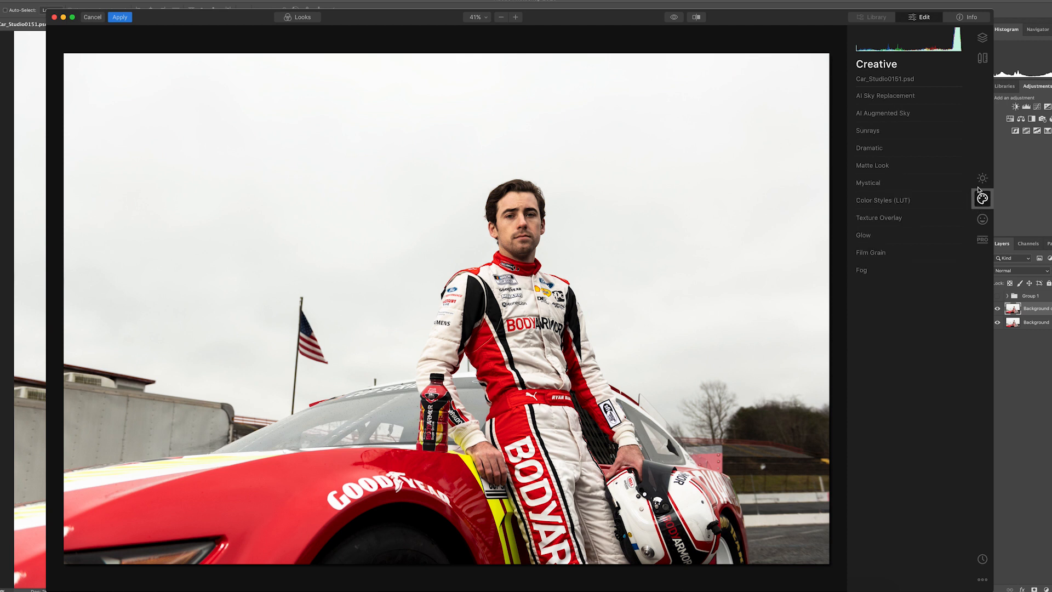
click(892, 101)
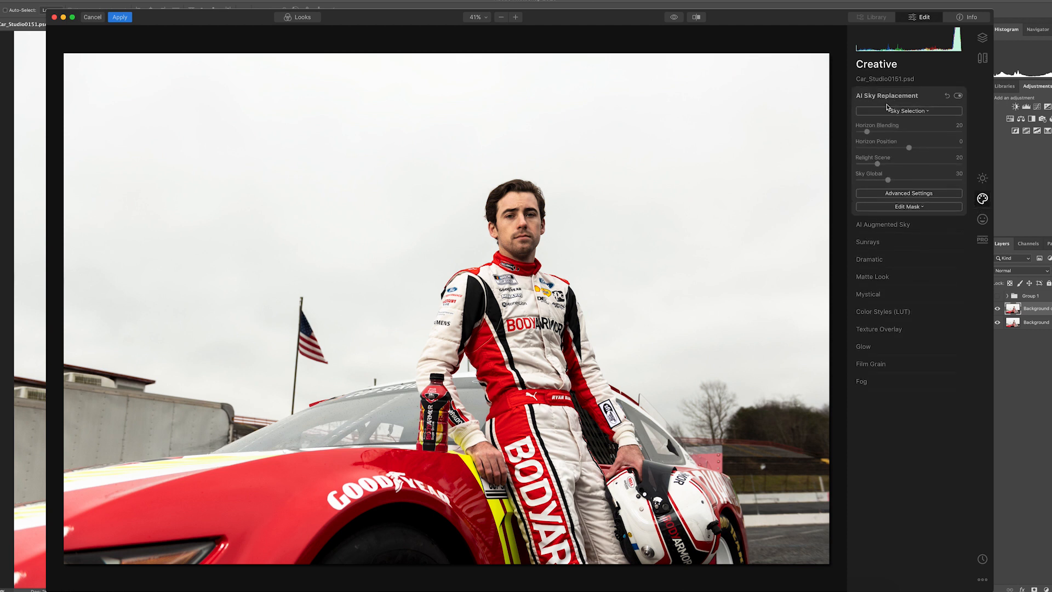
click(894, 111)
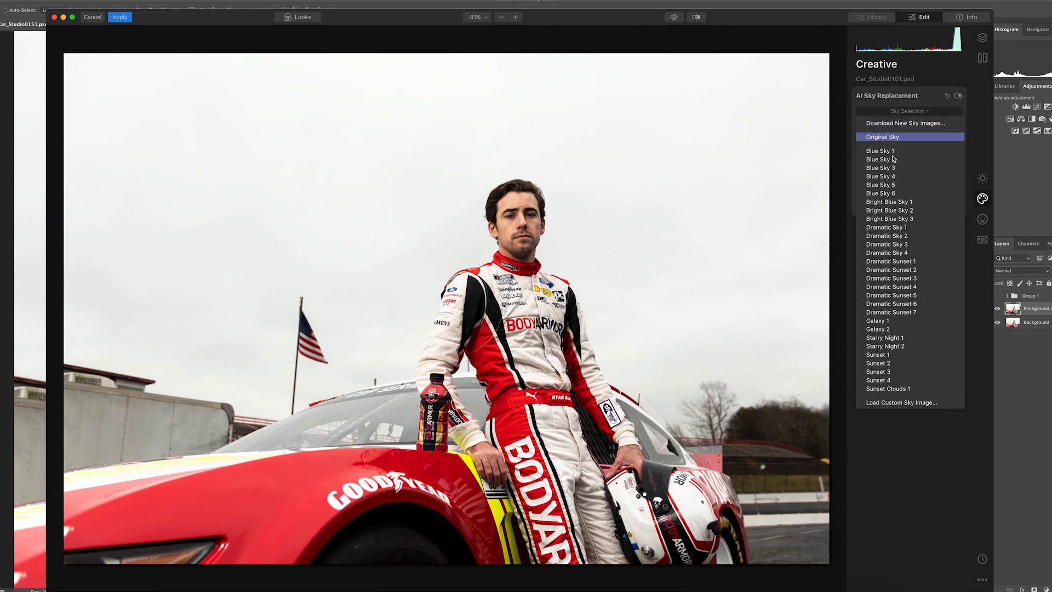
click(915, 408)
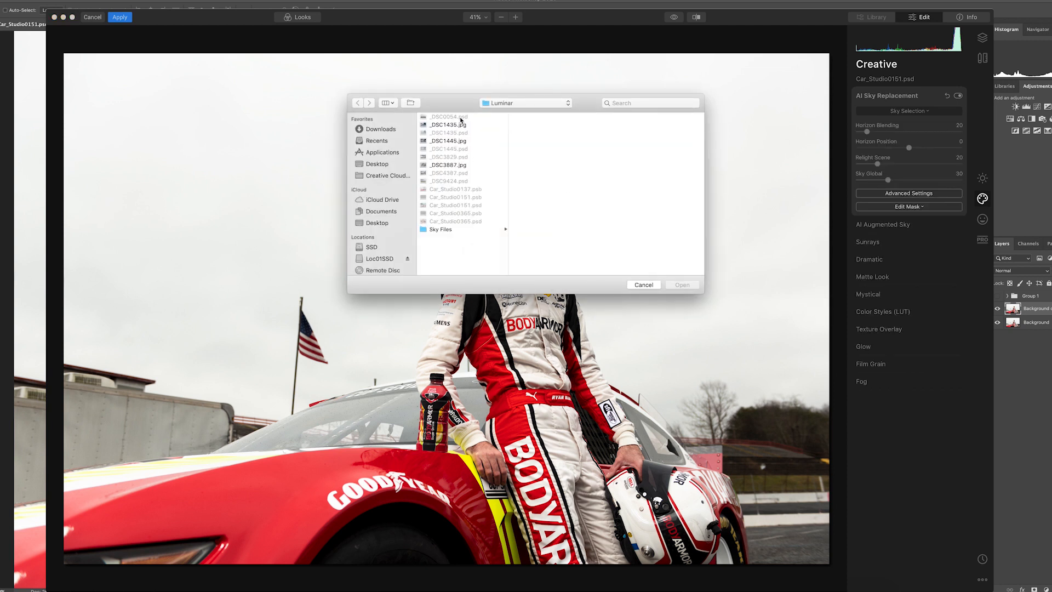
click(459, 124)
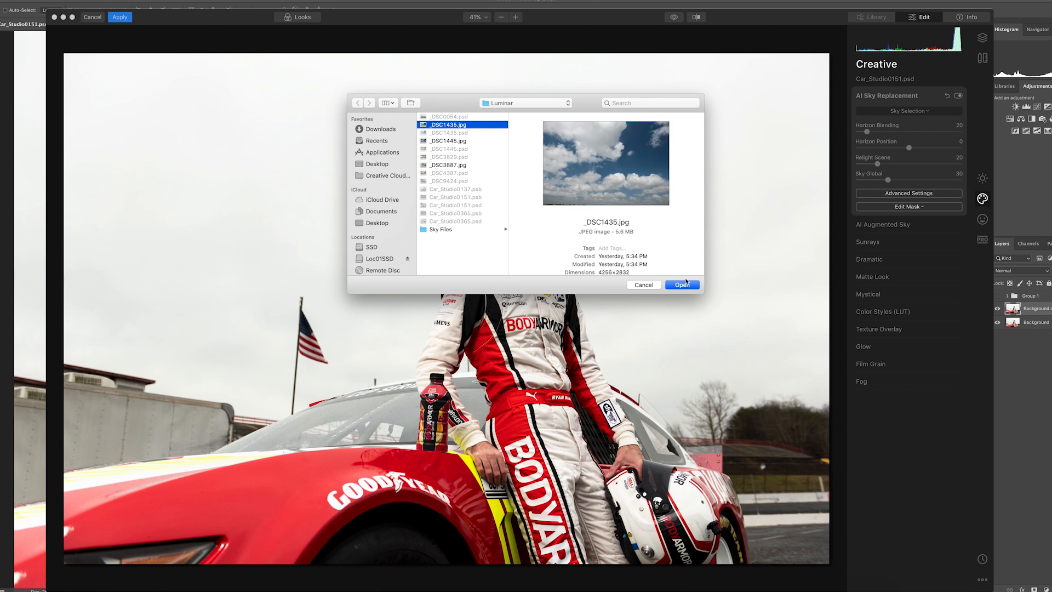
click(683, 284)
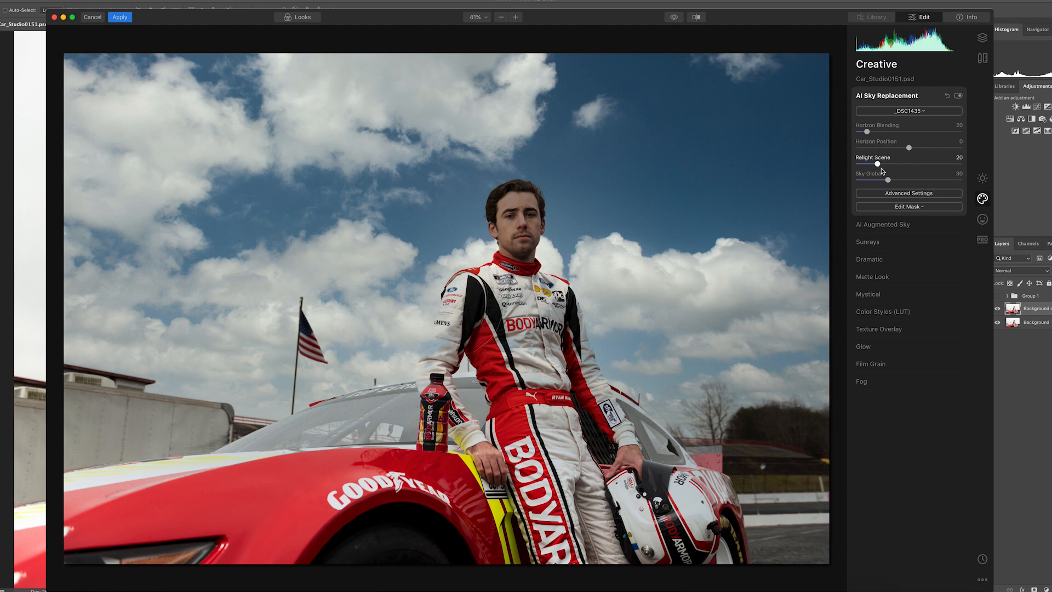
Set the replacement sky's Atmospheric Haze to 75 and Relight Scene to 0
click(888, 193)
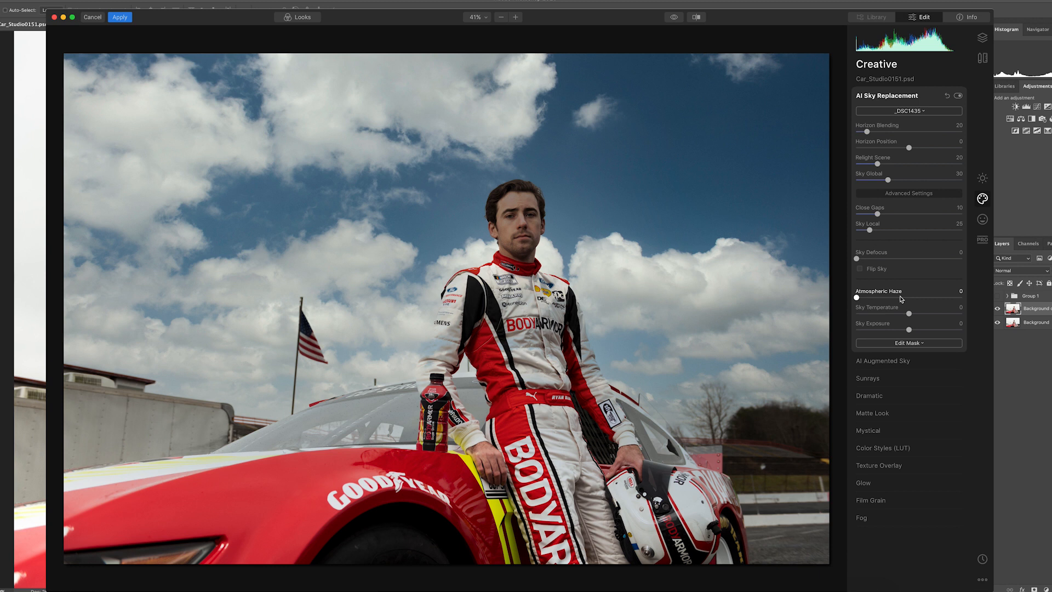
drag(856, 297, 937, 301)
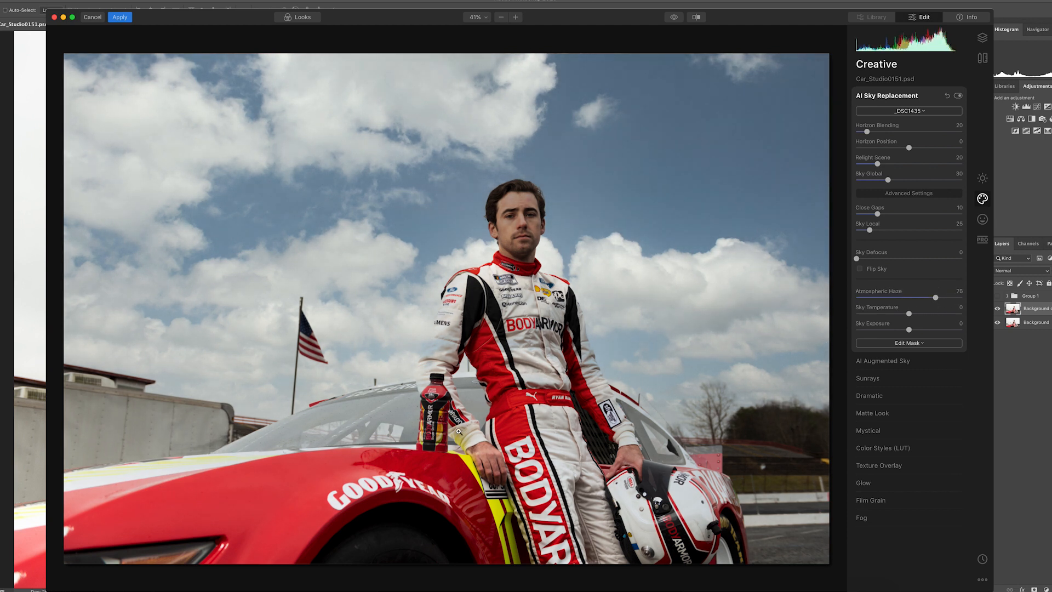
drag(878, 165, 856, 165)
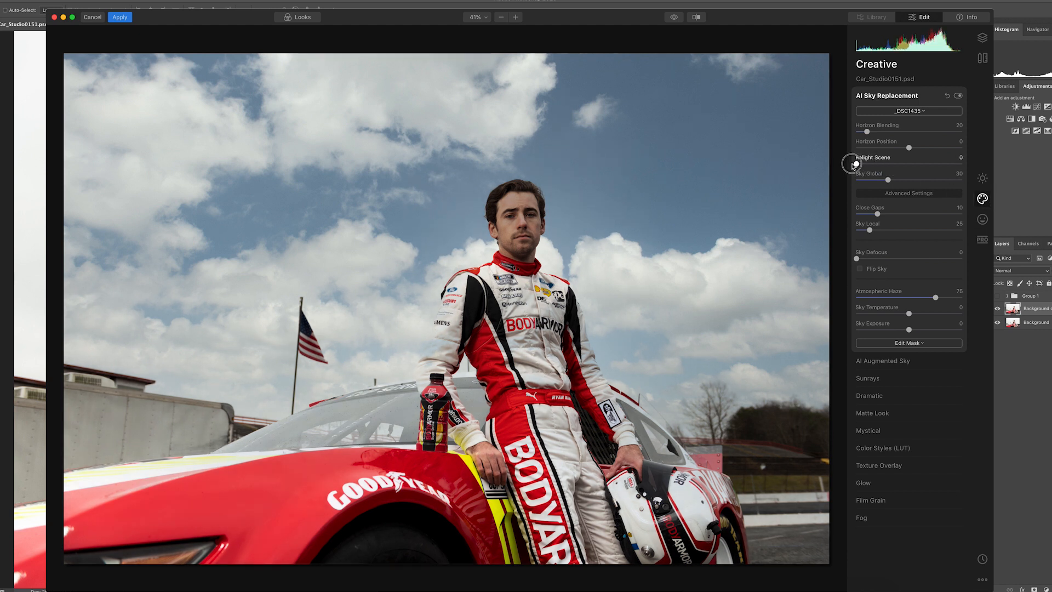
Set Relight Scene to 2 and set up a brush mask on the sky replacement in Erase mode with size 64
click(858, 164)
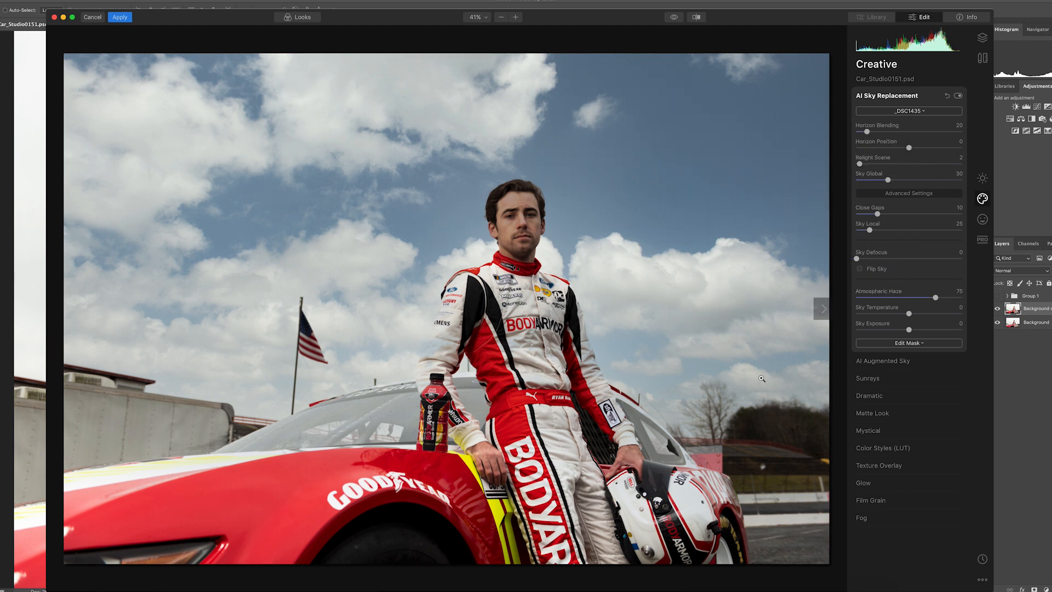
click(897, 343)
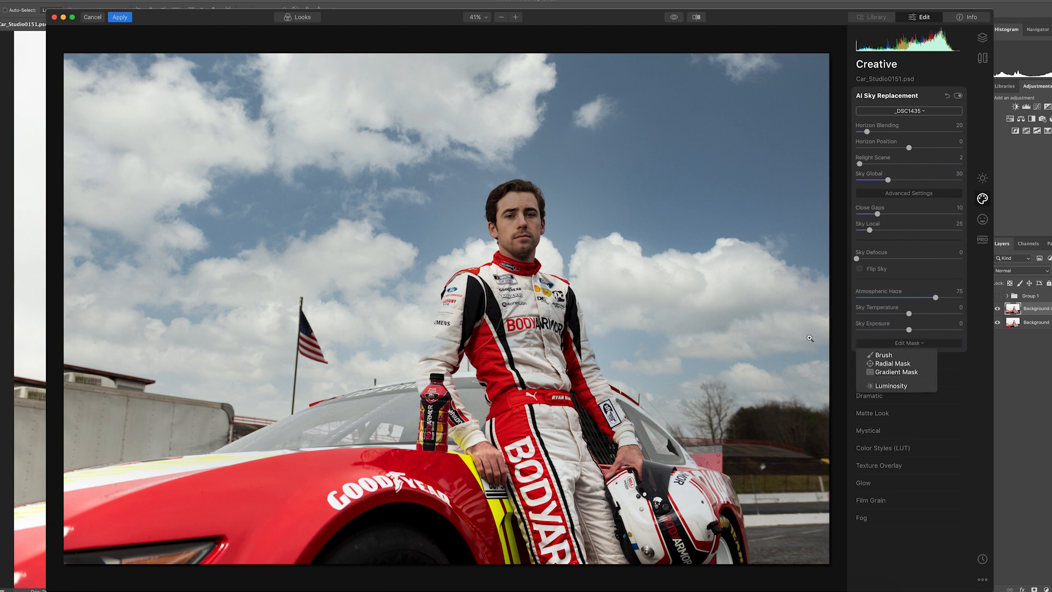
click(882, 355)
key(bracketleft)
key(bracketleft)
key(bracketleft)
key(bracketleft)
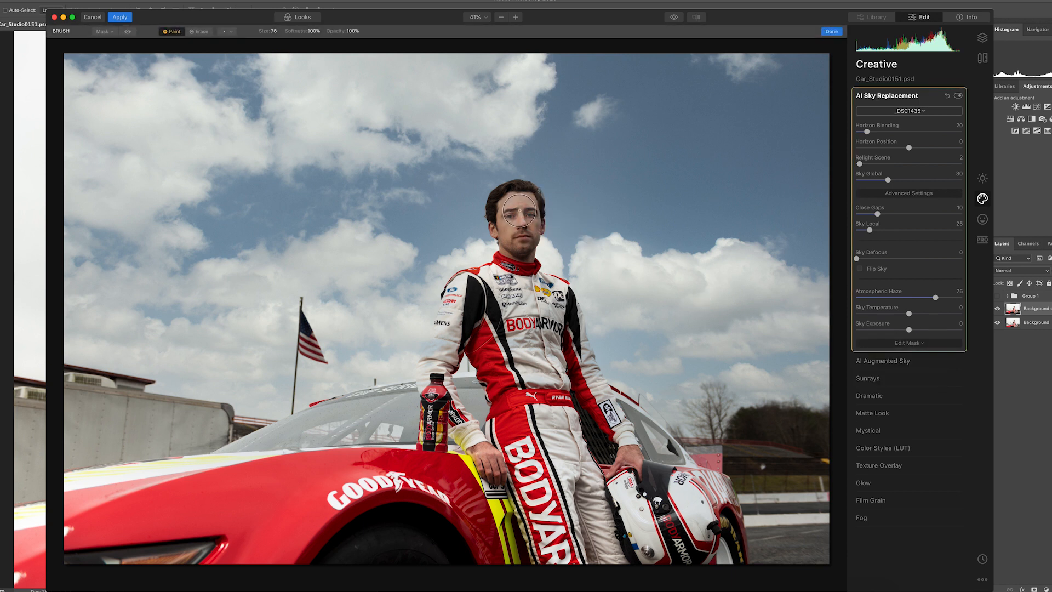
click(198, 31)
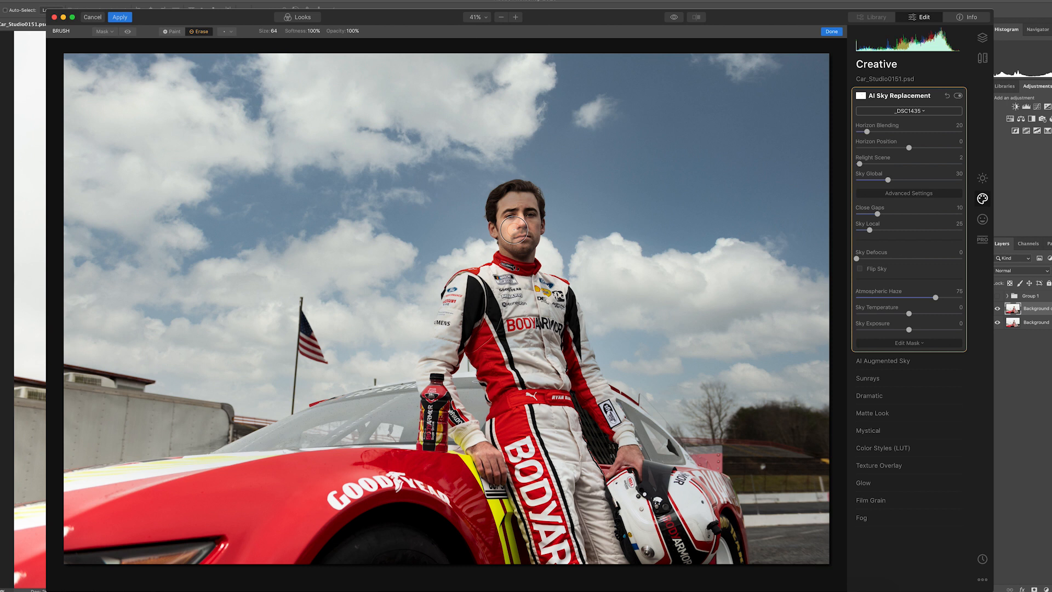
Erase the replacement sky's spill from the driver's racing suit with the mask brush and apply the filter
key(super+equal)
key(super+equal)
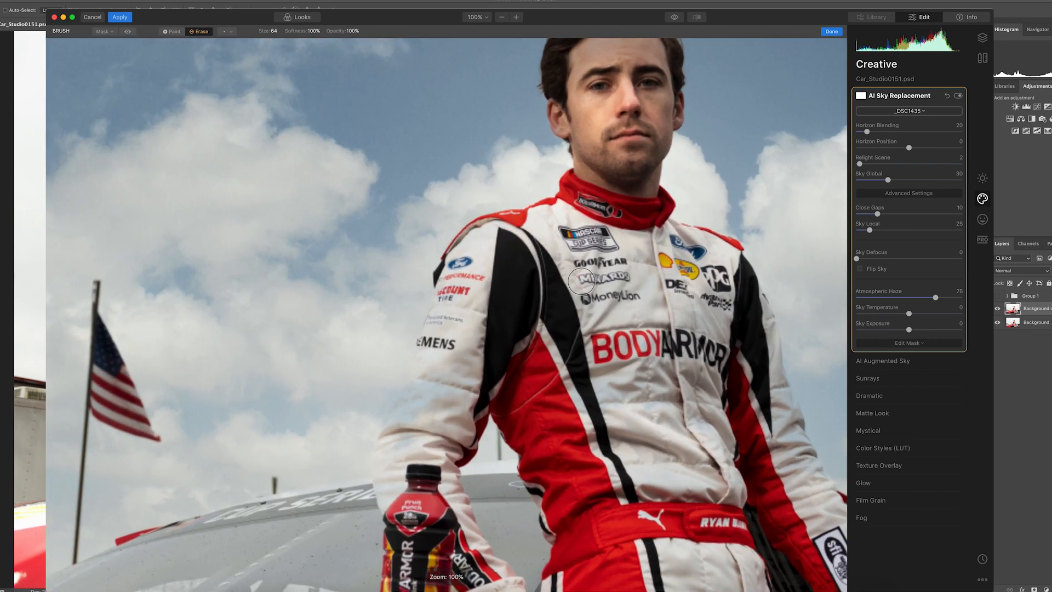
drag(586, 294, 553, 427)
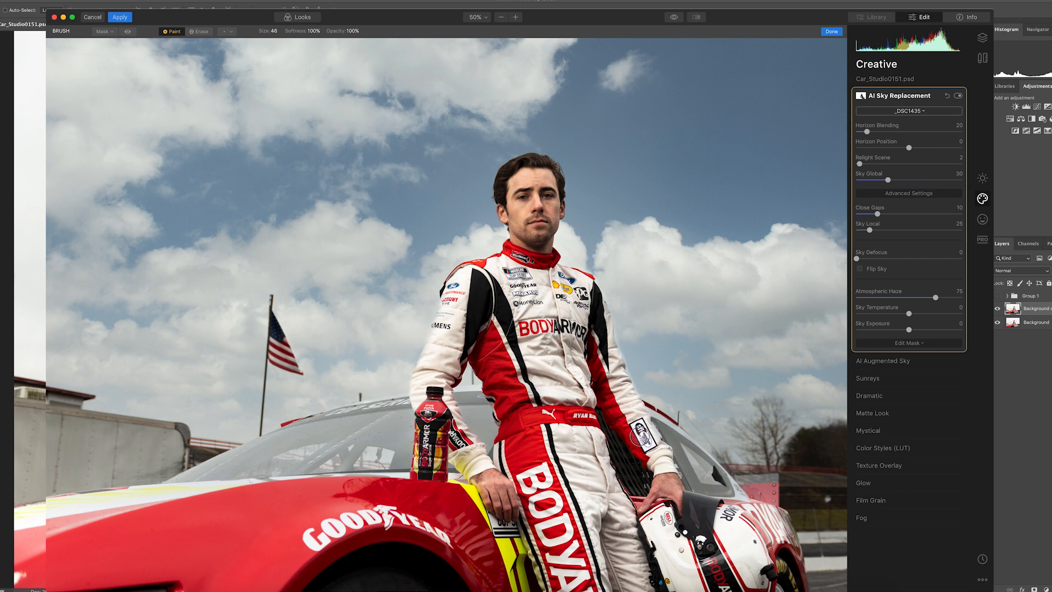
key(x)
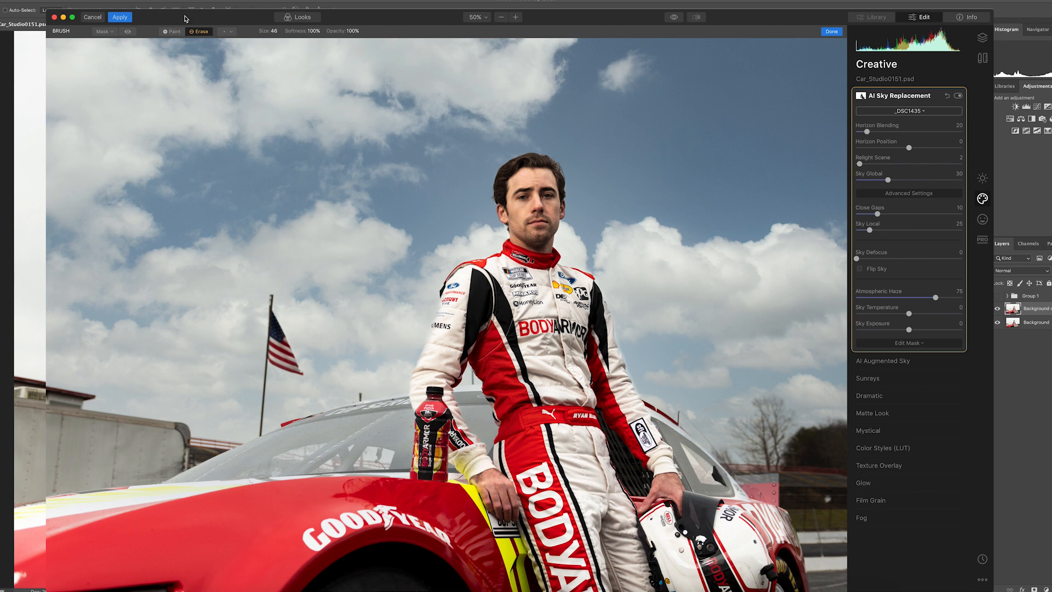
click(121, 20)
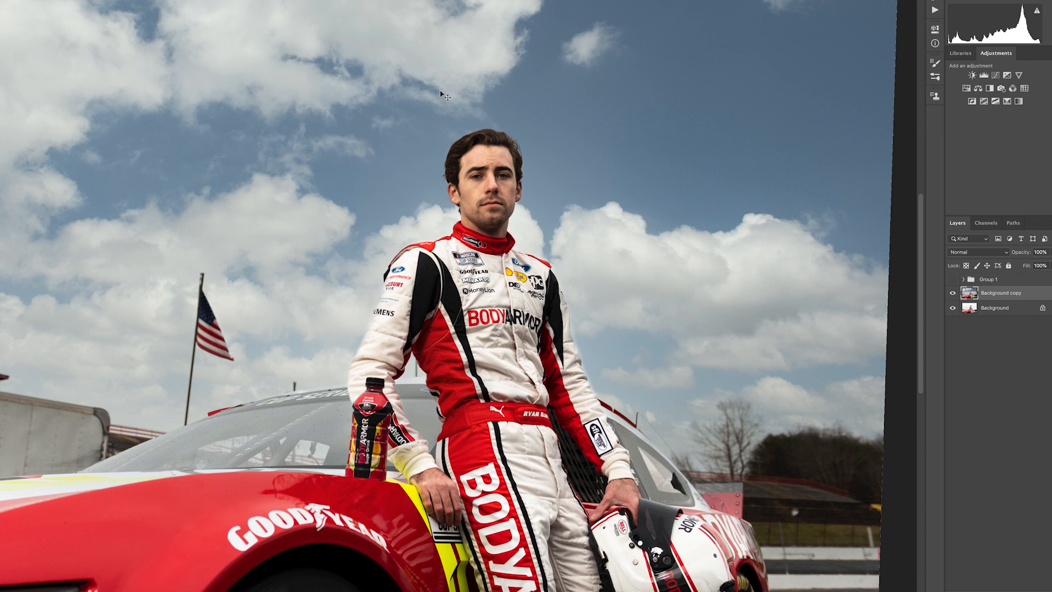
Toggle the visibility of the background copy layer and Group 1 to compare the new sky with the original and the earlier composite
click(952, 295)
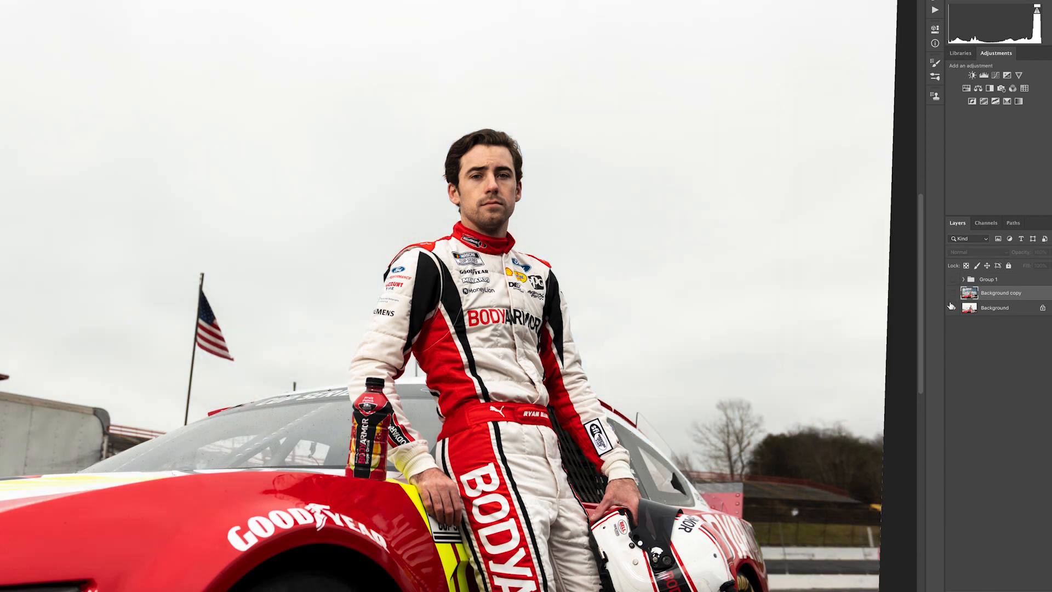
click(952, 295)
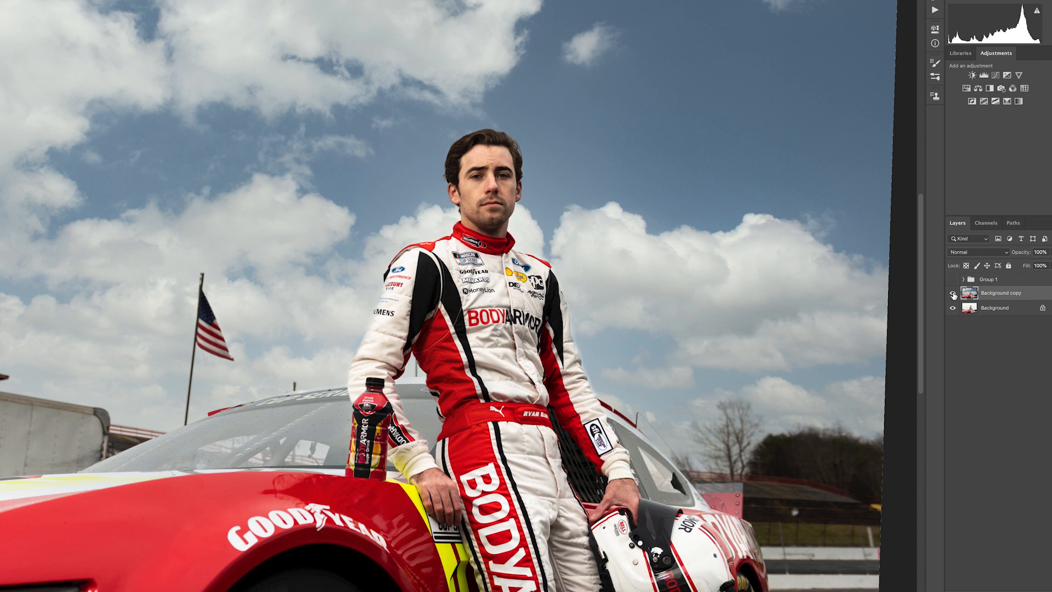
click(953, 280)
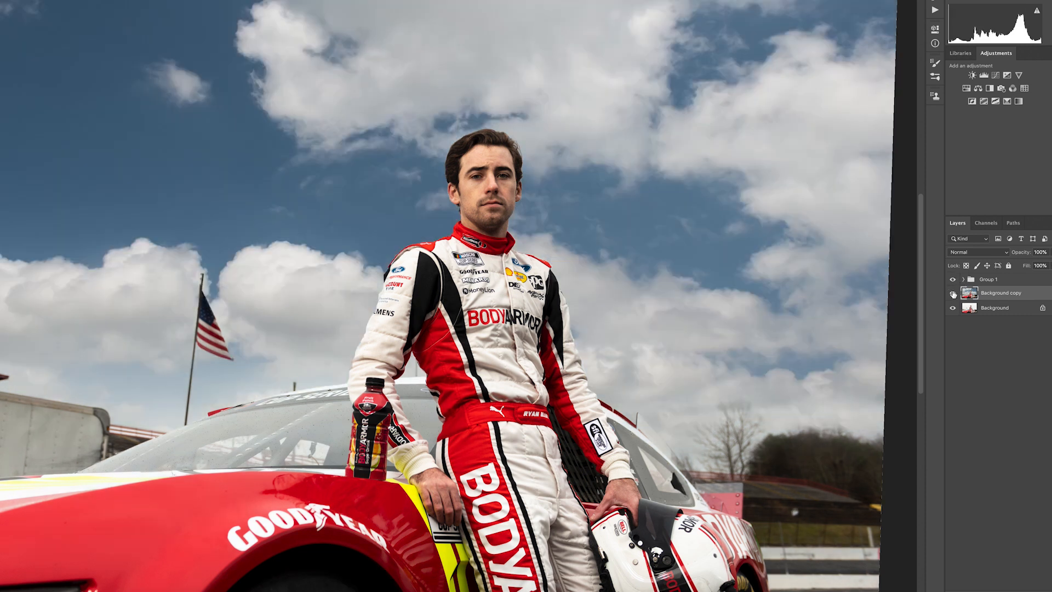
click(953, 280)
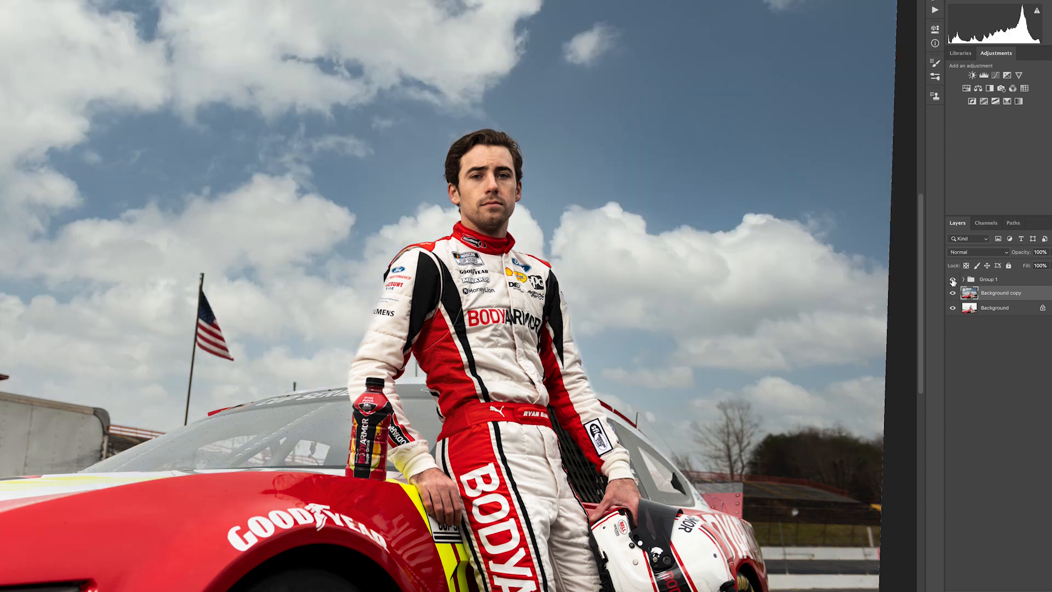
click(953, 279)
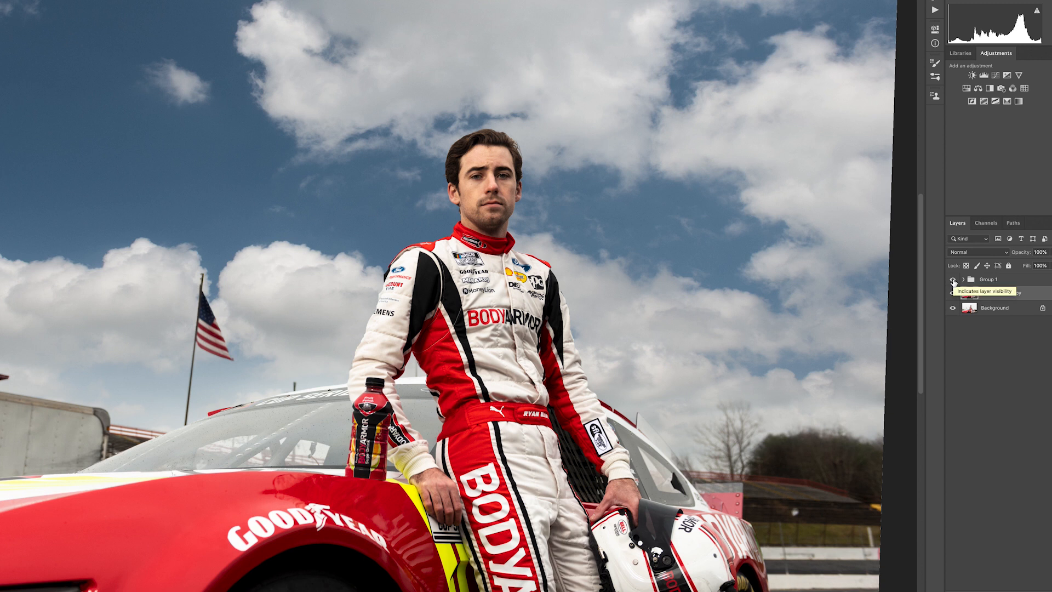
click(952, 280)
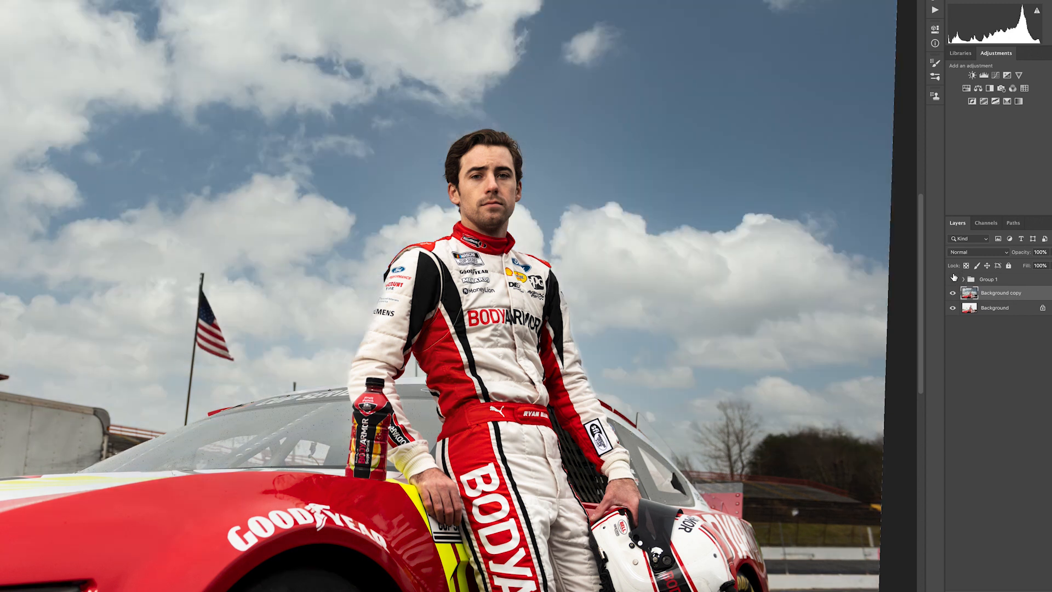
click(953, 279)
click(953, 280)
click(953, 279)
click(952, 283)
click(953, 280)
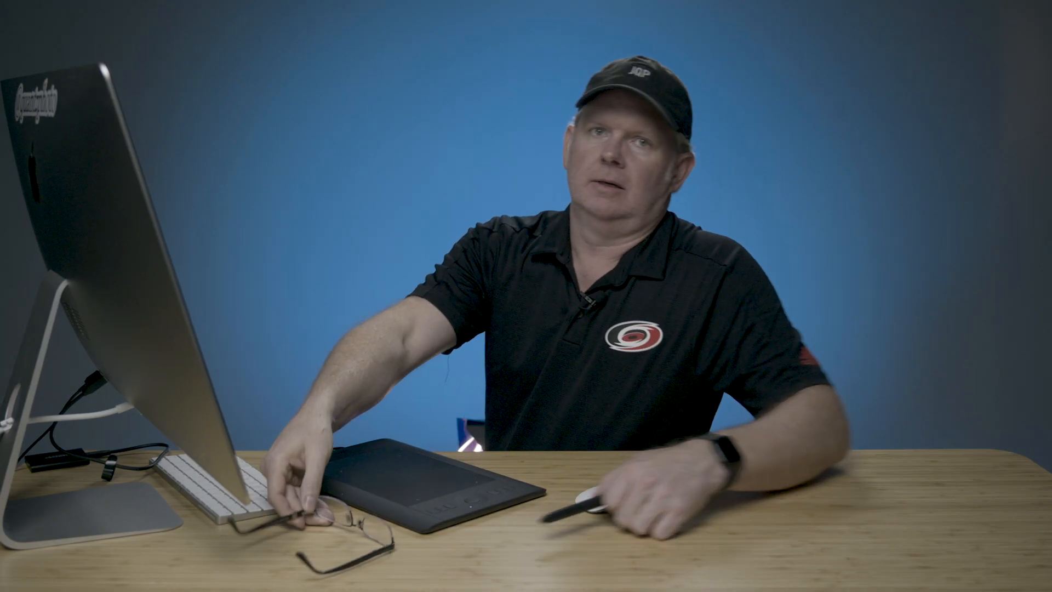